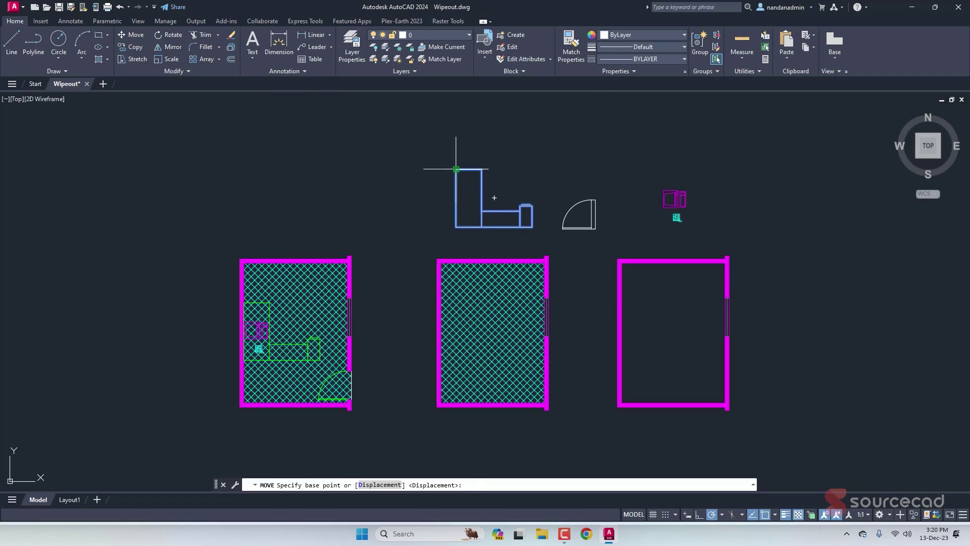
Step: Move the white desk and the white door into the hatched middle room, fitting the door to the right wall
left_click(456, 169)
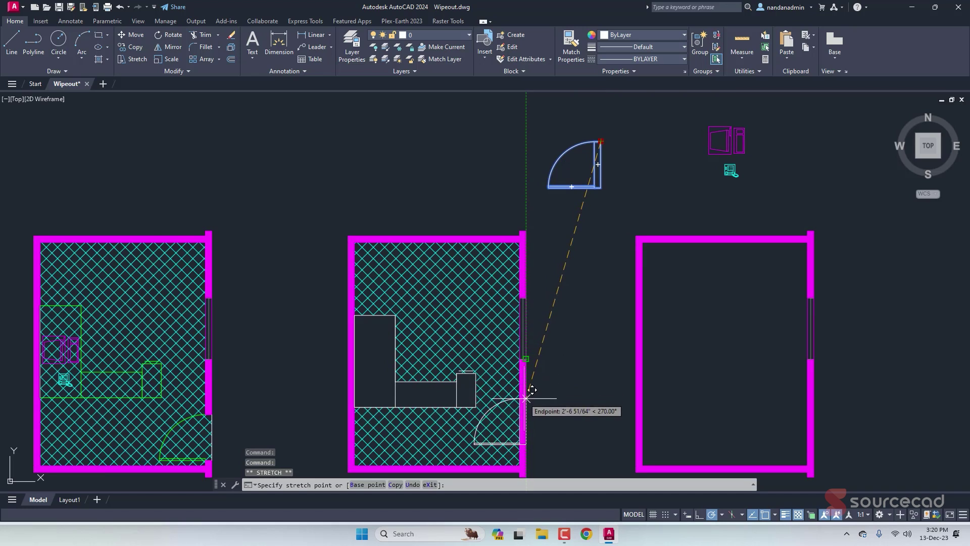
left_click(525, 416)
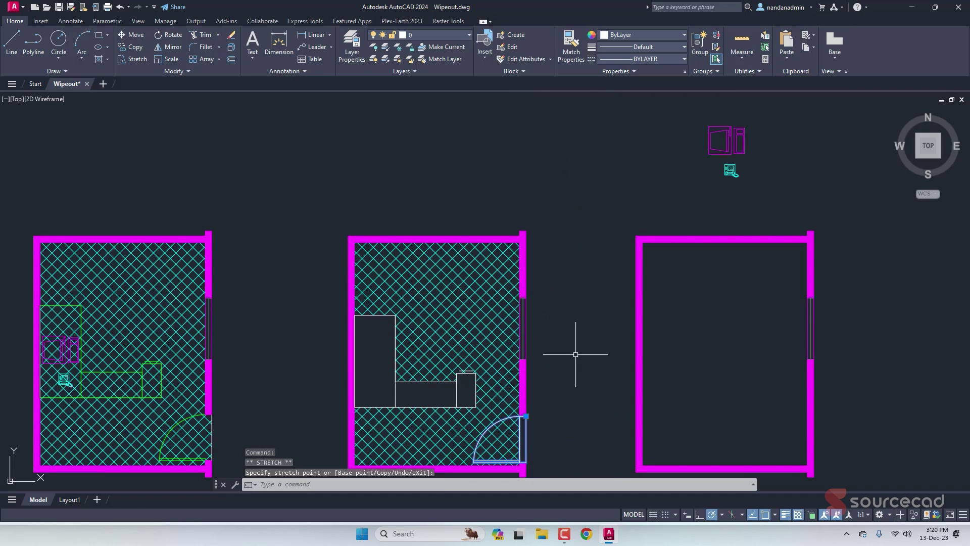
middle_click_drag(564, 381, 591, 271)
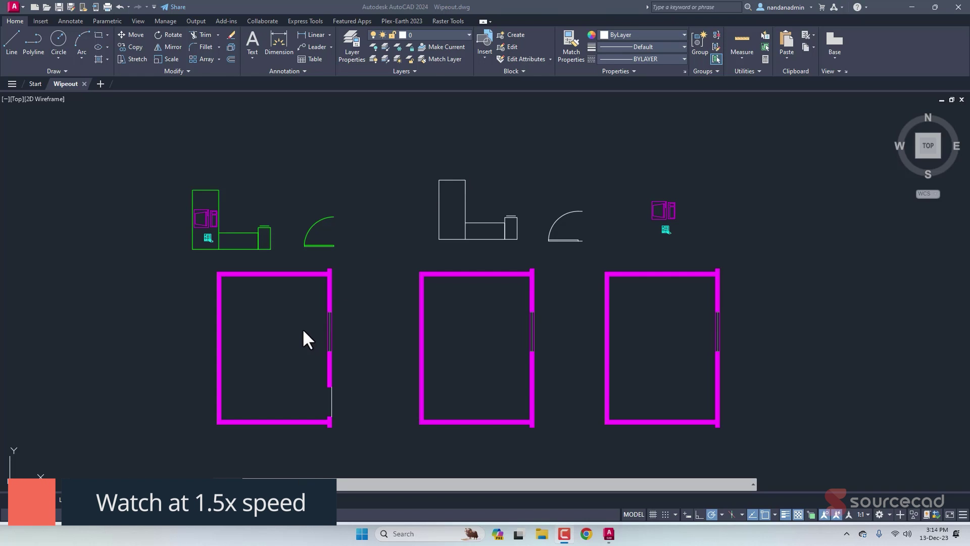
Step: Set up a hatch with the ANSI37 pattern in cyan
left_click(99, 59)
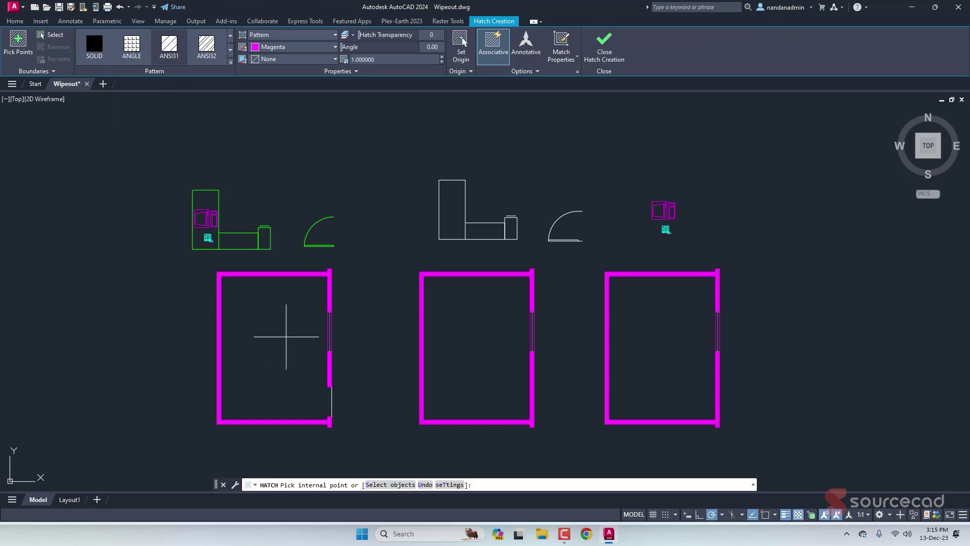
left_click(286, 337)
left_click(231, 62)
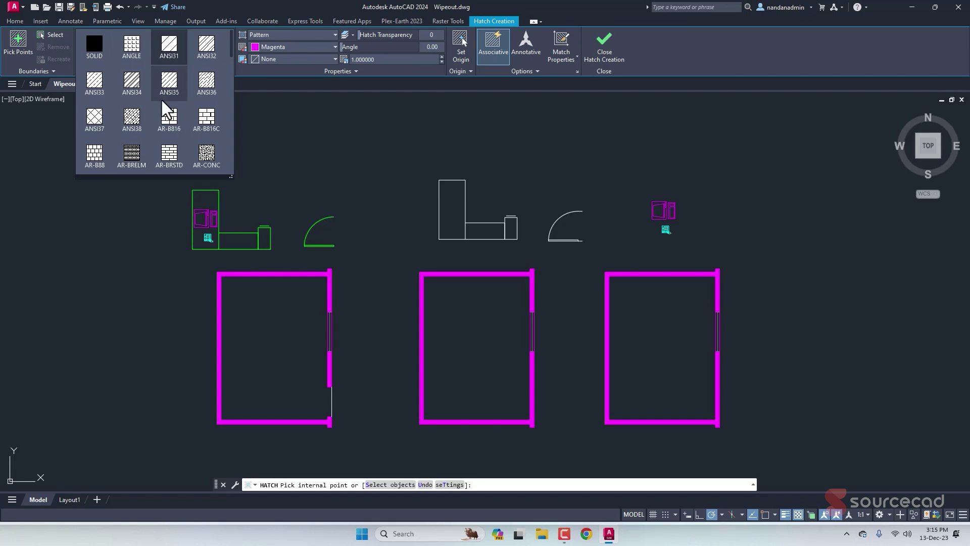
left_click(90, 124)
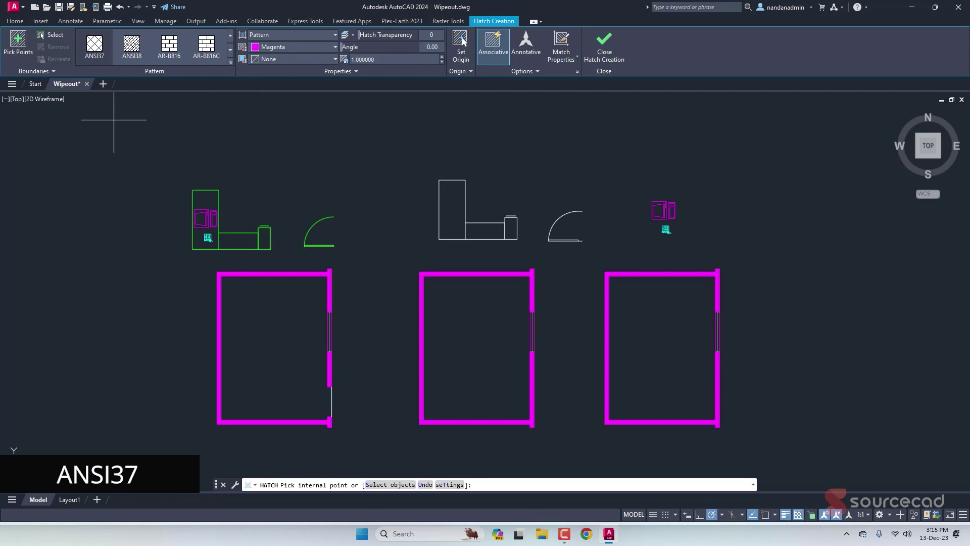
left_click(318, 47)
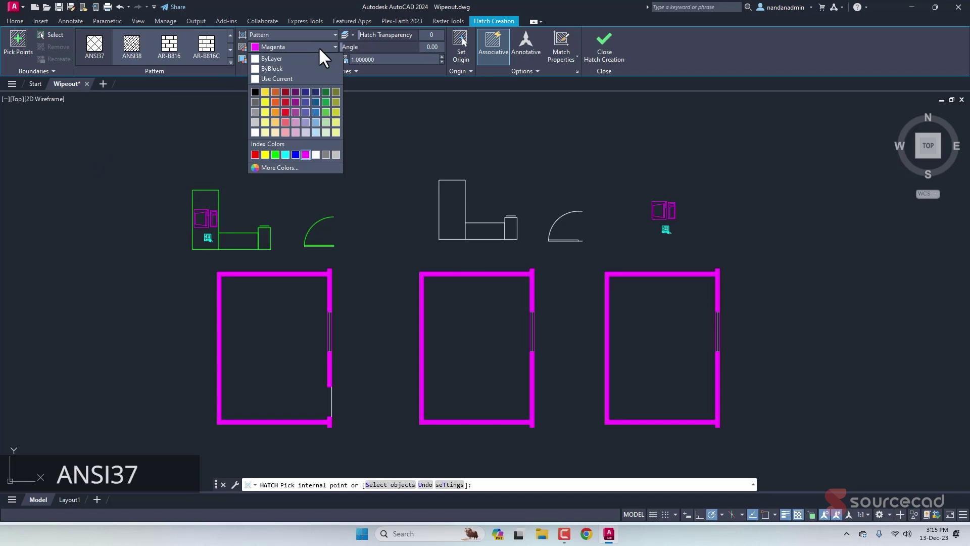
left_click(284, 155)
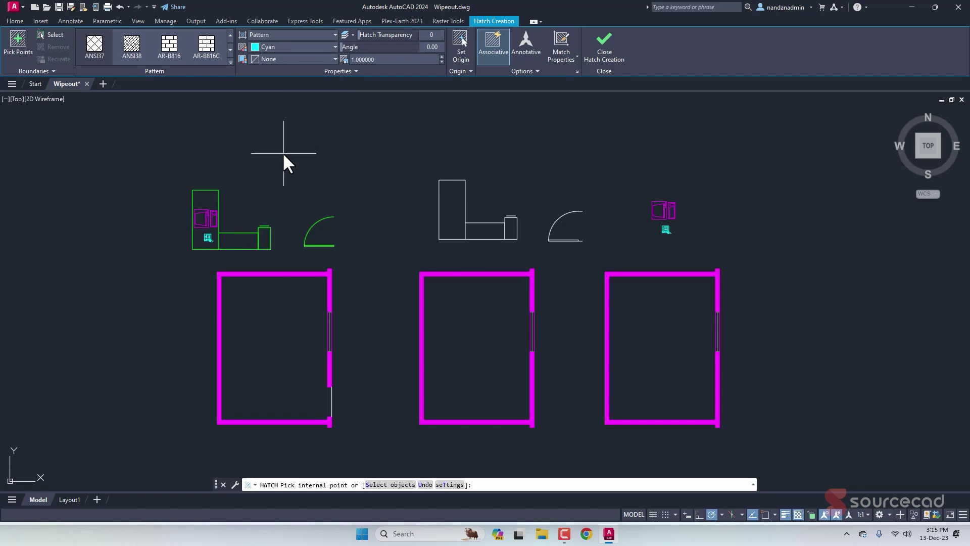
Step: Hatch the interior of the leftmost room at a pattern scale of 50
left_click(288, 303)
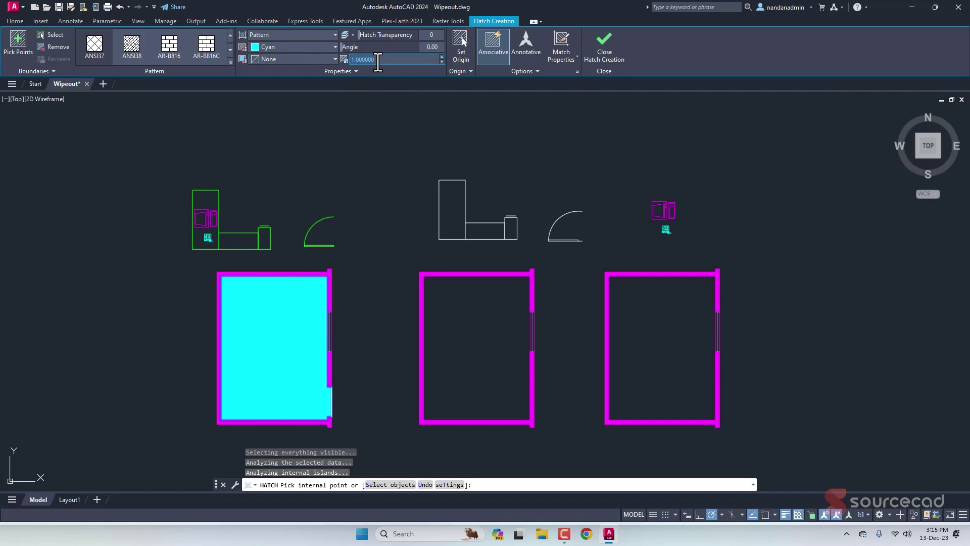
key("Return")
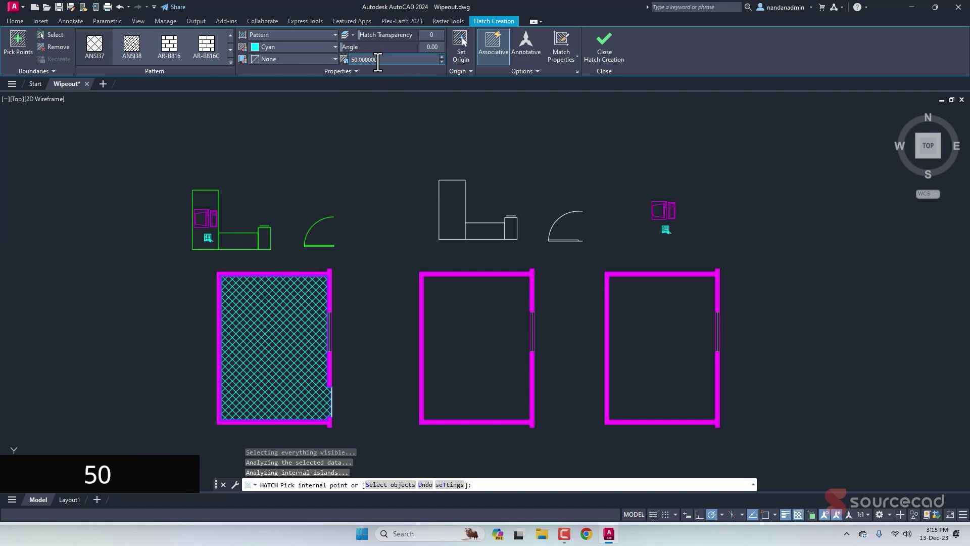
left_click(602, 46)
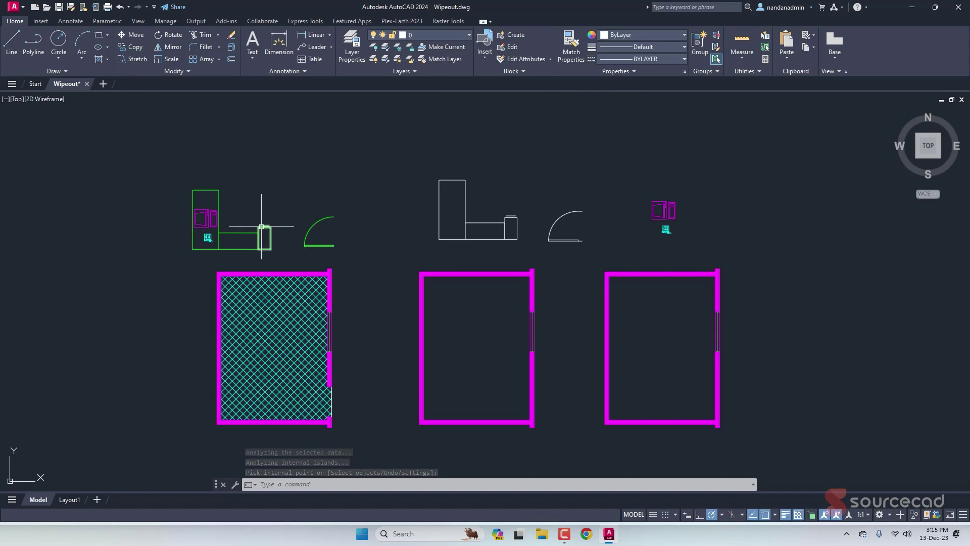
Step: Move the green desk with its computer and phone into the hatched room, its upper-left corner against the left wall's inner face
left_click(278, 255)
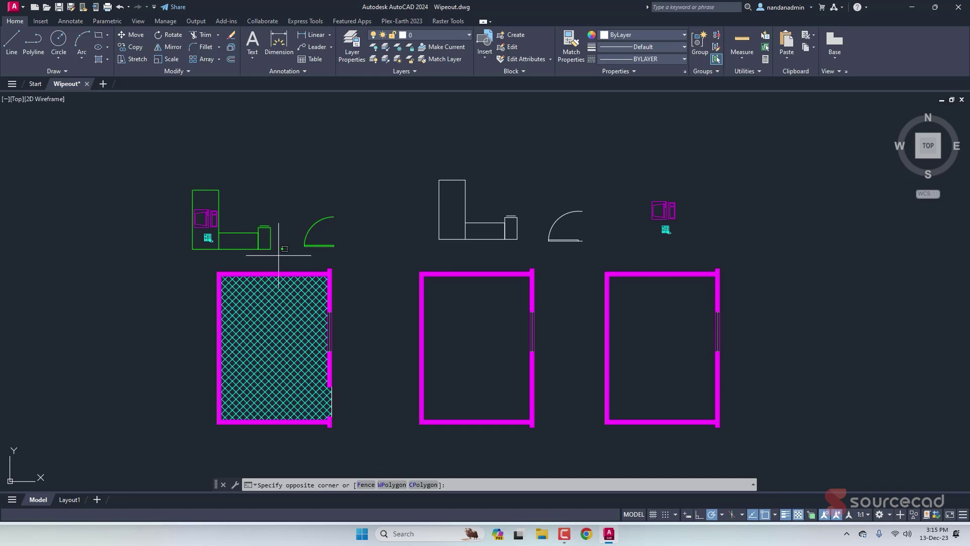
left_click(161, 173)
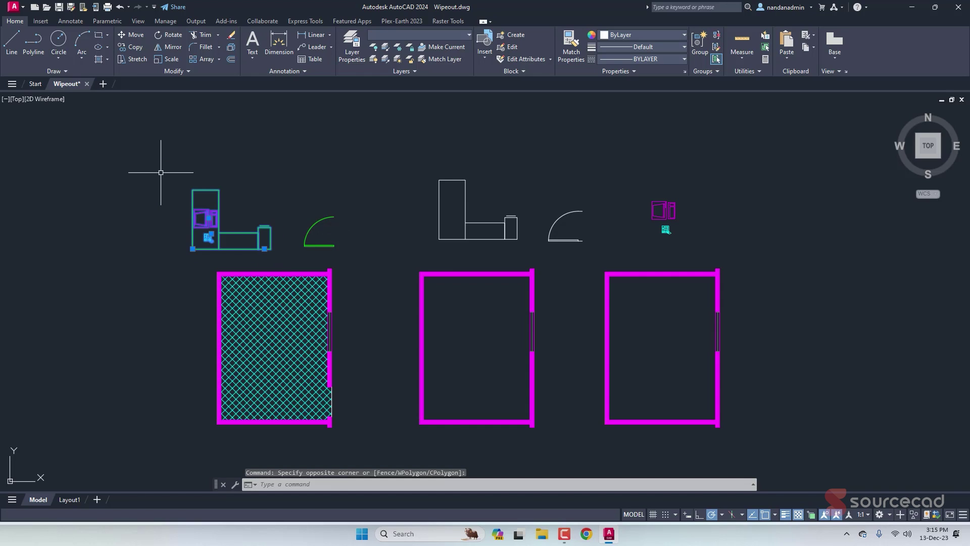
left_click(140, 34)
left_click(192, 191)
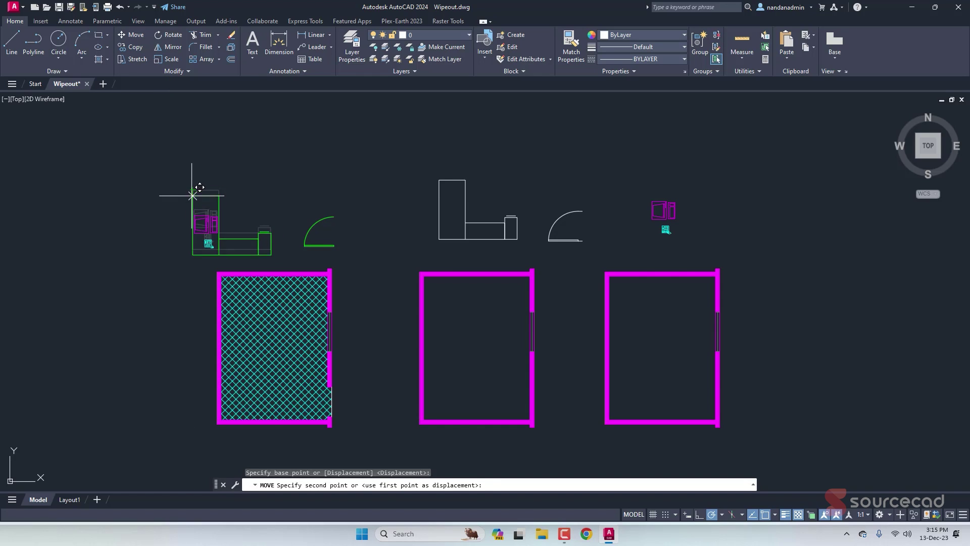
left_click(221, 316)
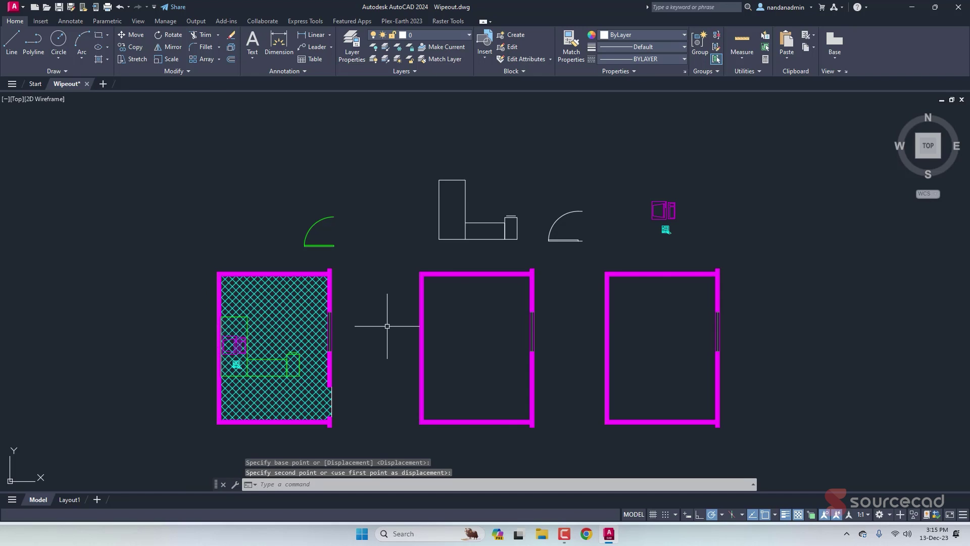
Step: Move the green door into the opening in the hatched room's right wall
left_click(324, 247)
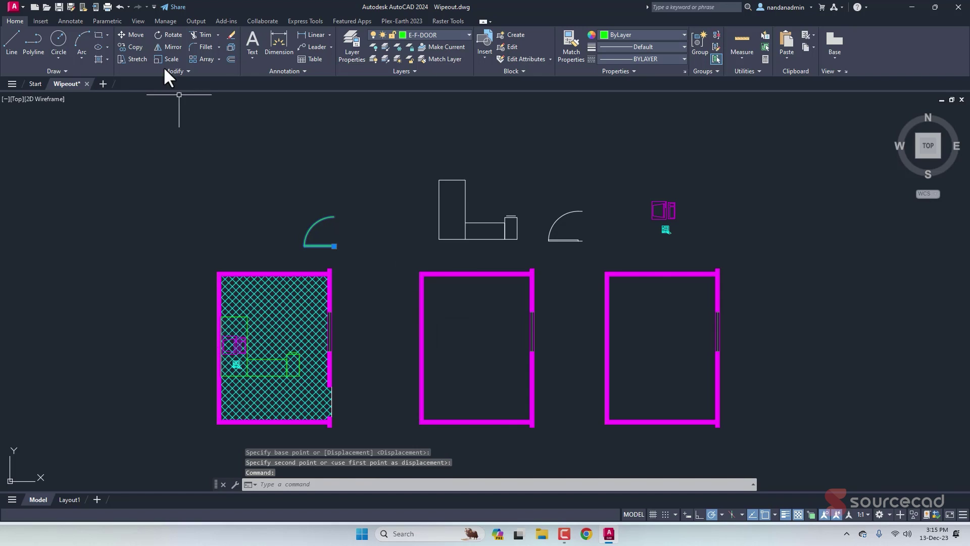
left_click(133, 35)
left_click(334, 246)
left_click(331, 418)
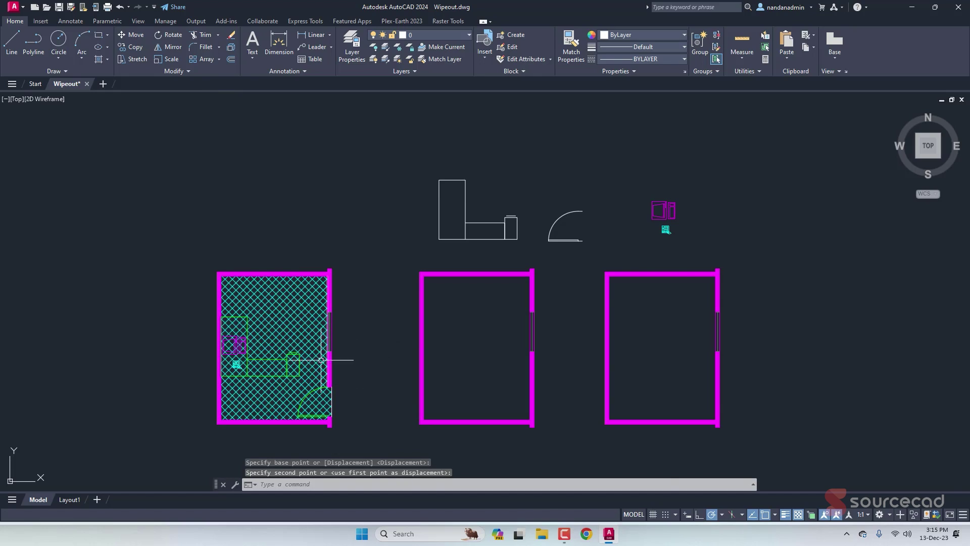
Step: Examine how the hatch meets the desk, computer and door in the leftmost room
scroll(262, 370, "up", 3)
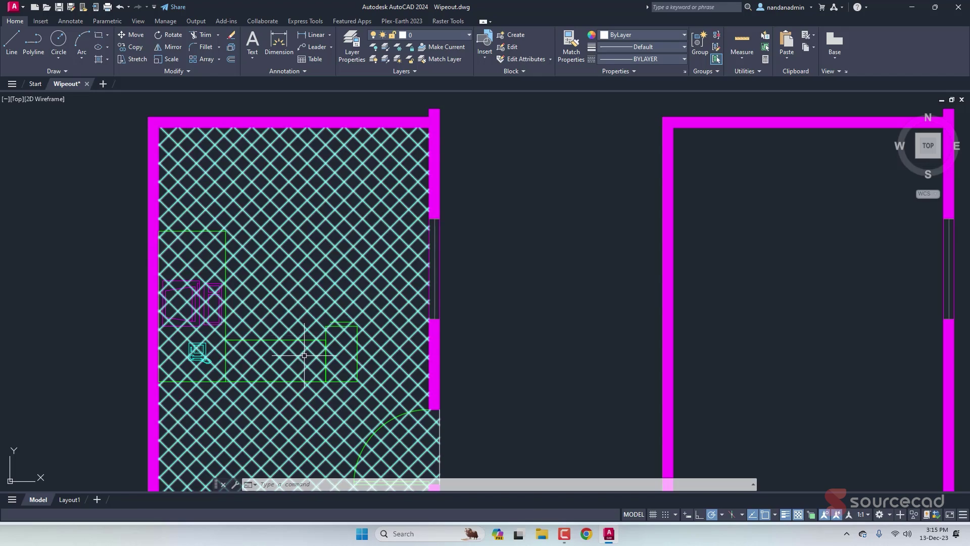
middle_click_drag(399, 435, 414, 339)
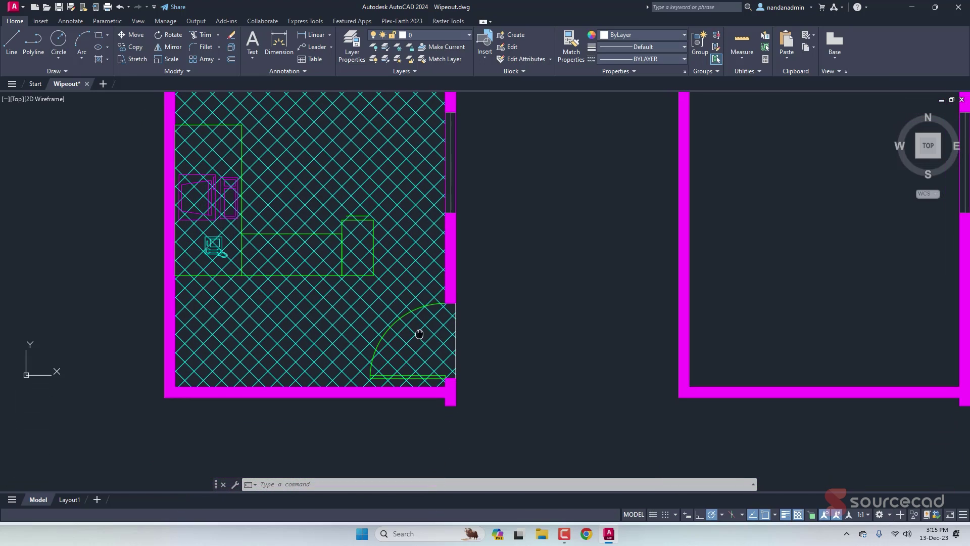
scroll(407, 394, "up", 4)
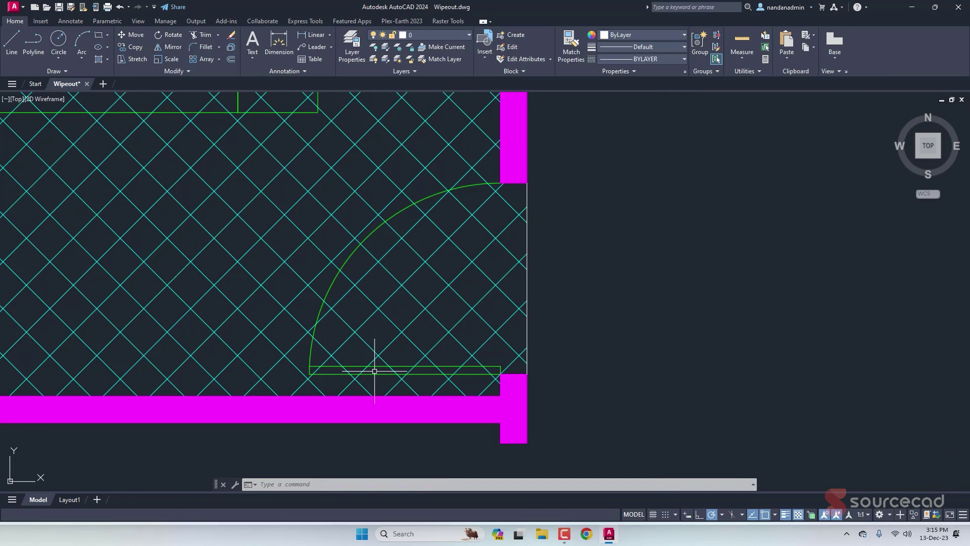
scroll(404, 384, "down", 6)
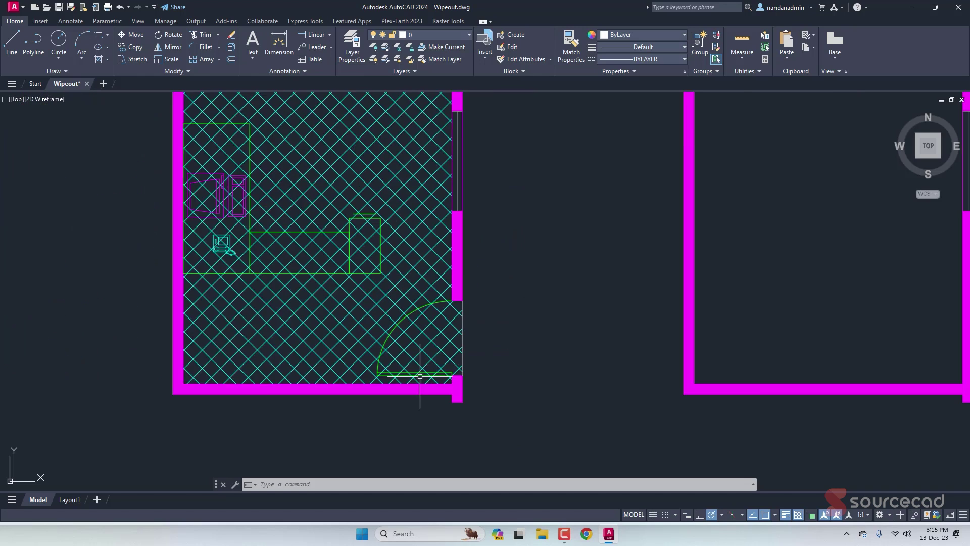
scroll(500, 326, "down", 2)
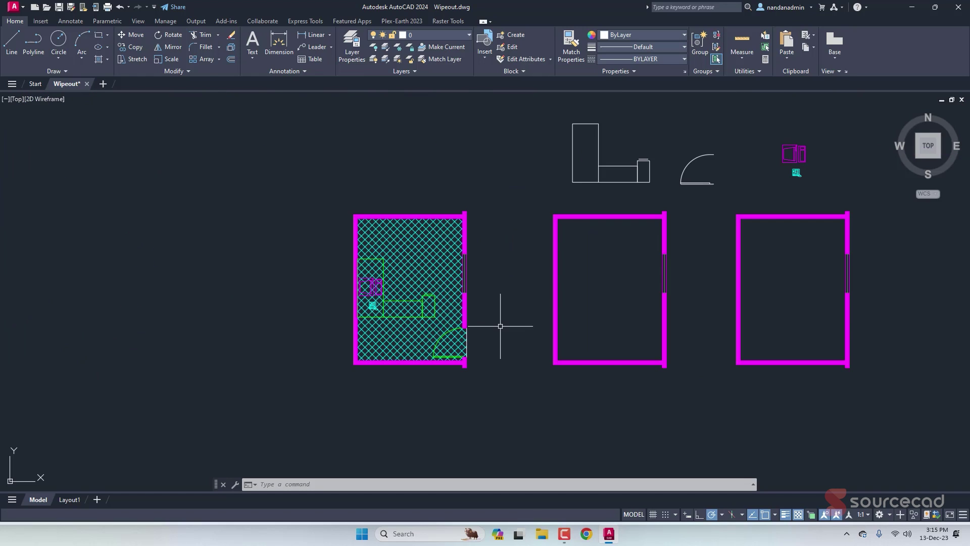
middle_click_drag(620, 279, 489, 309)
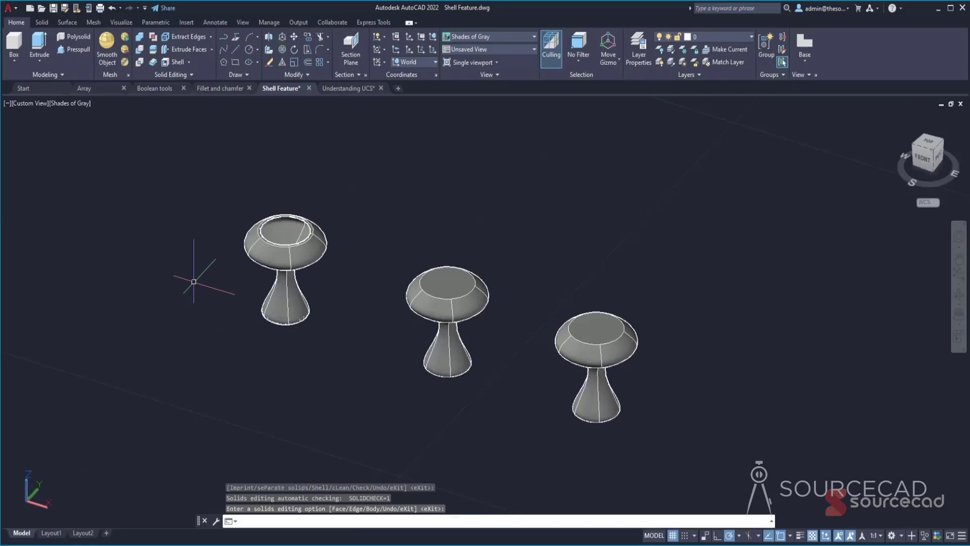
middle_click_drag(303, 276, 334, 297, "shift")
left_click(265, 290)
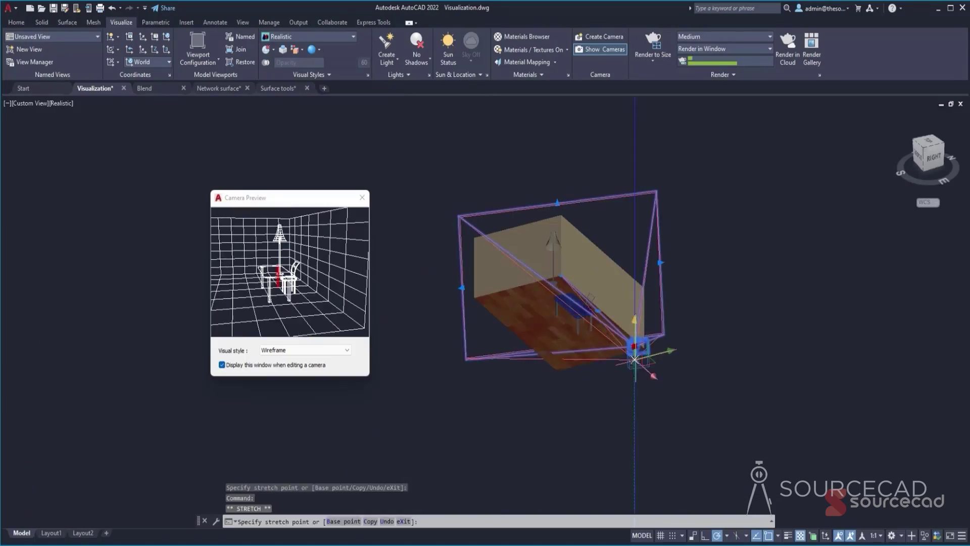
key("Escape")
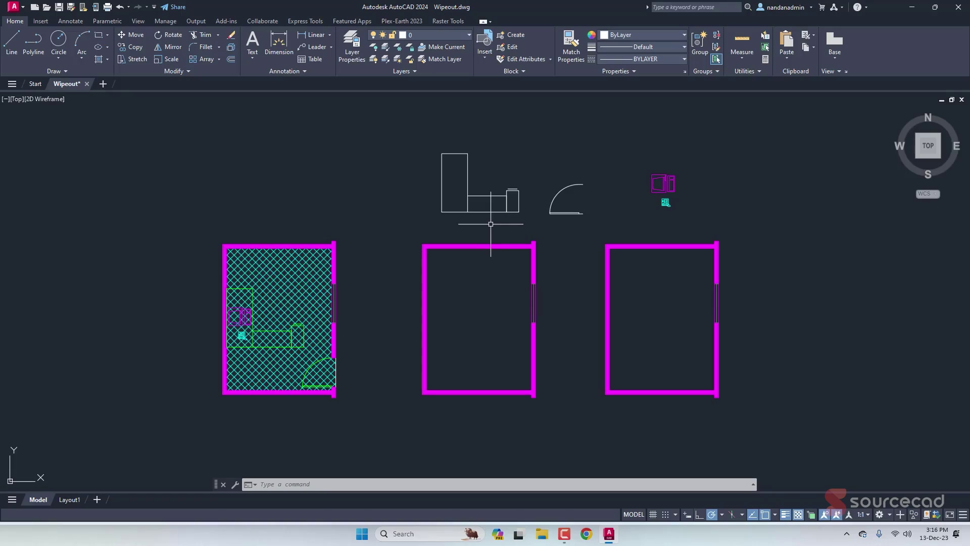
Step: Run the WIPEOUT command and set its frames mode to ON
type("WIPEOUT")
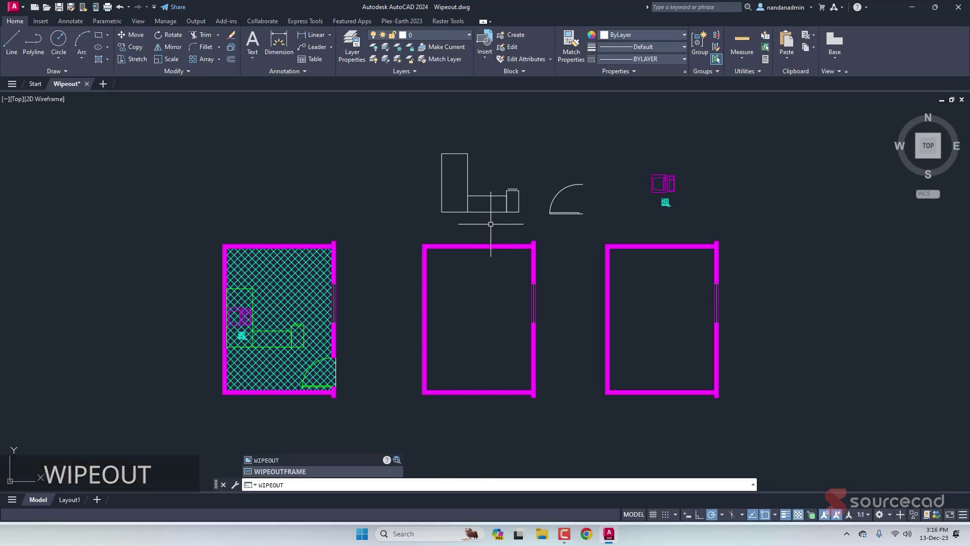
key("Return")
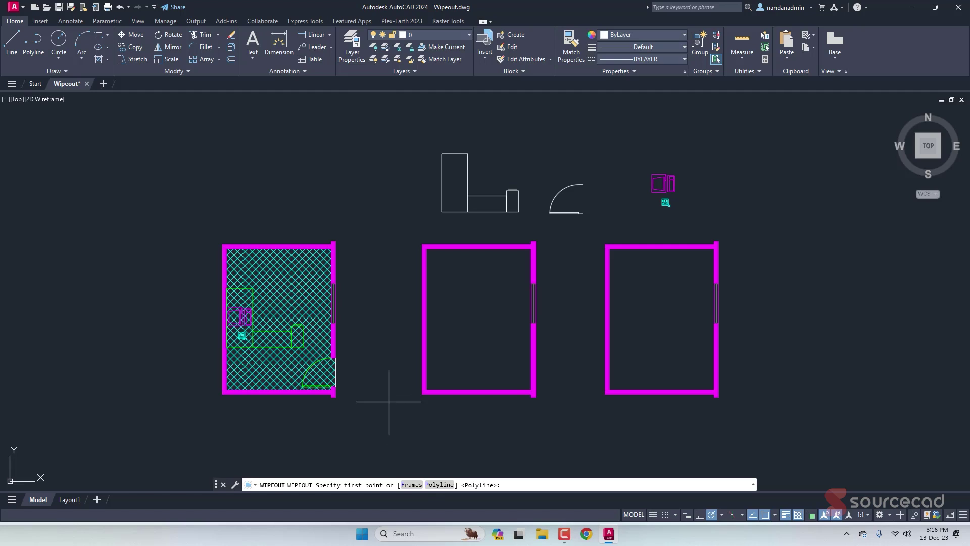
left_click(60, 70)
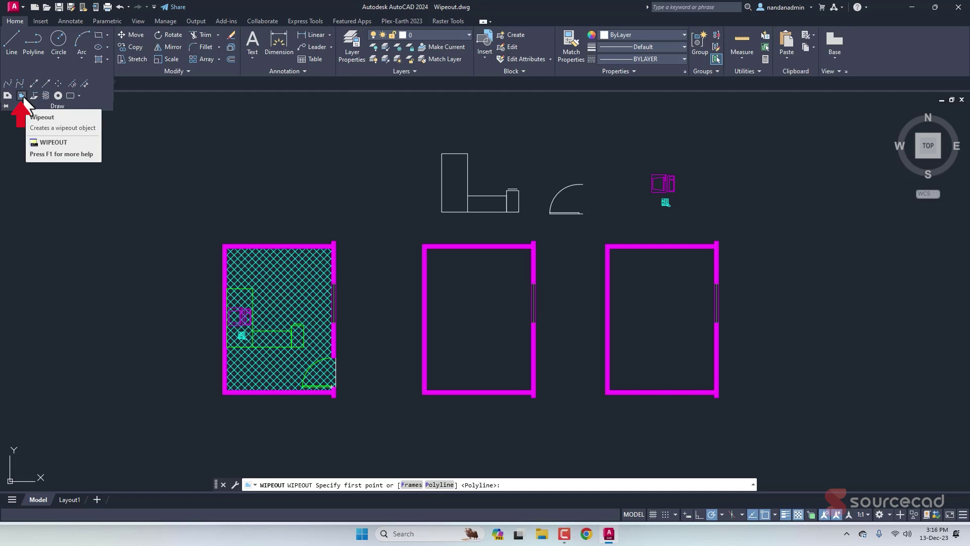
left_click(411, 485)
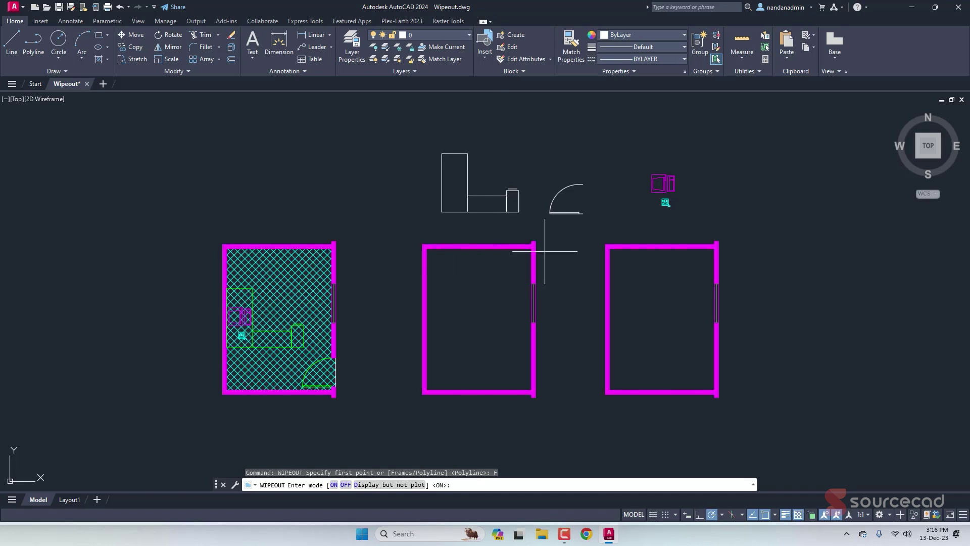
key("Return")
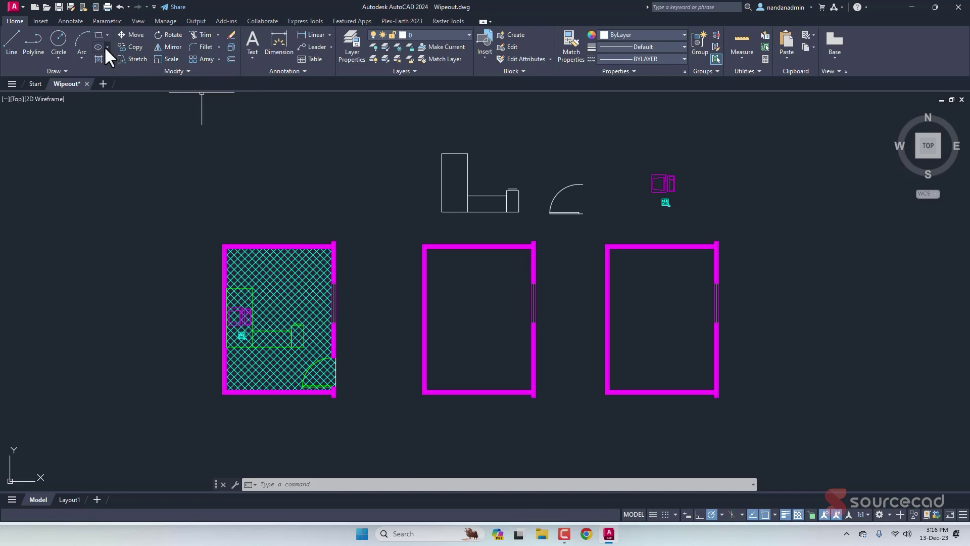
Step: Trace the white desk's outer outline with a closed polyline, starting at its upper-left corner
left_click(37, 38)
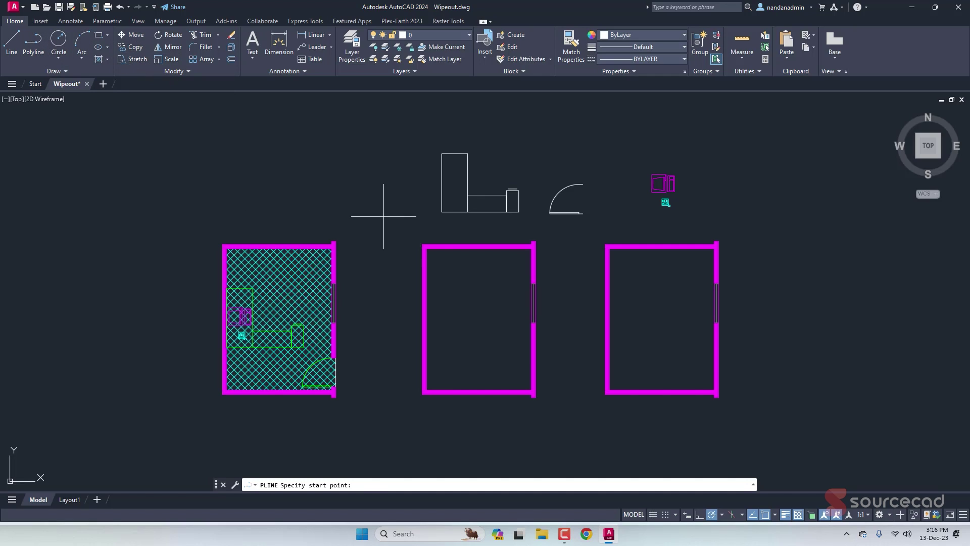
left_click(442, 153)
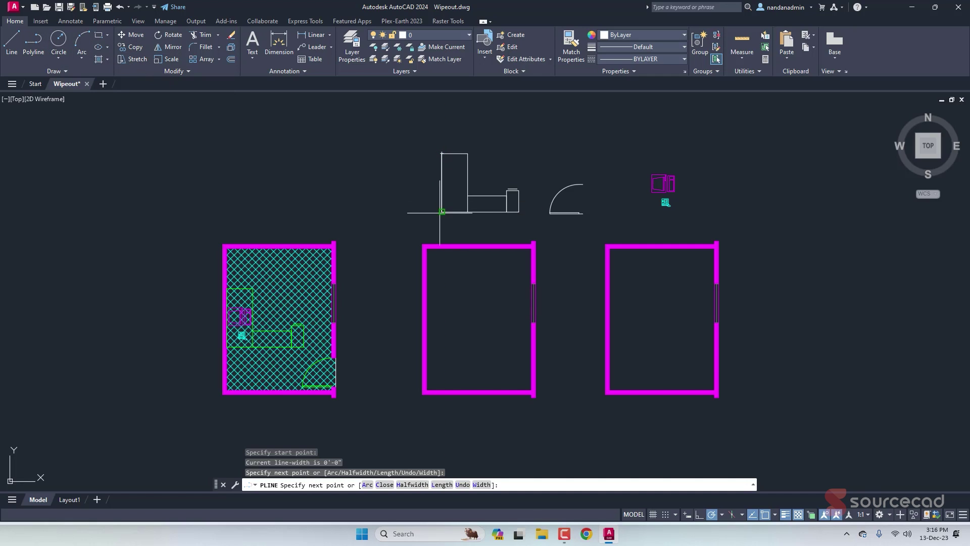
left_click(519, 212)
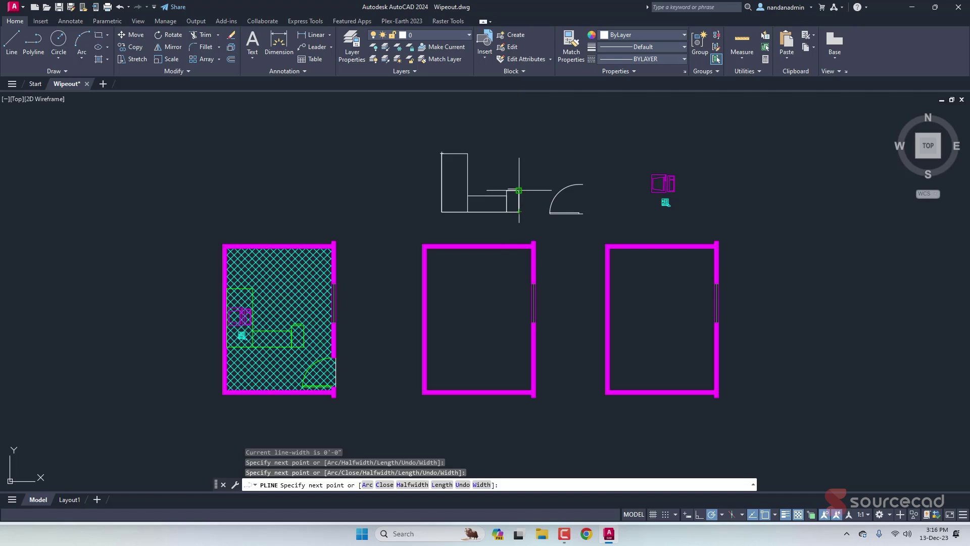
left_click(519, 190)
left_click(507, 190)
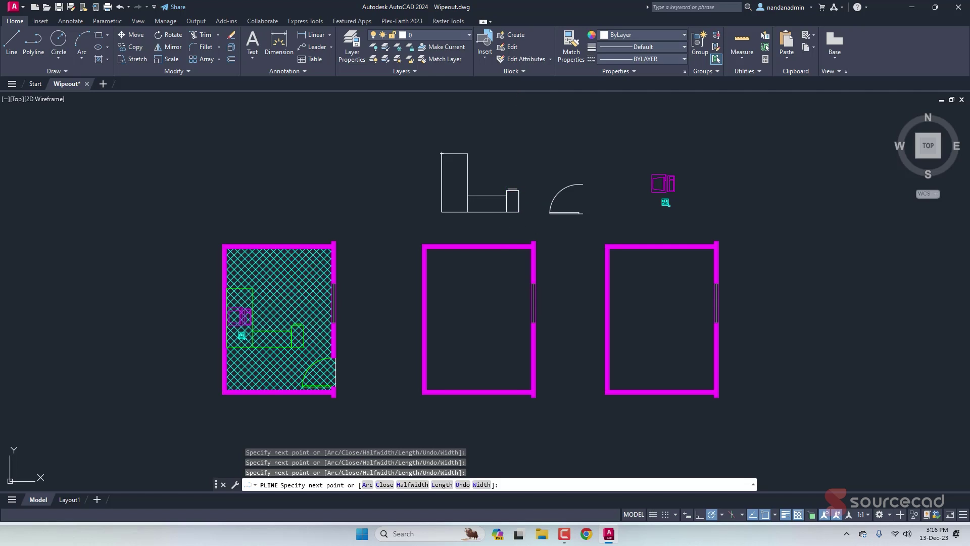
left_click(469, 153)
type("c")
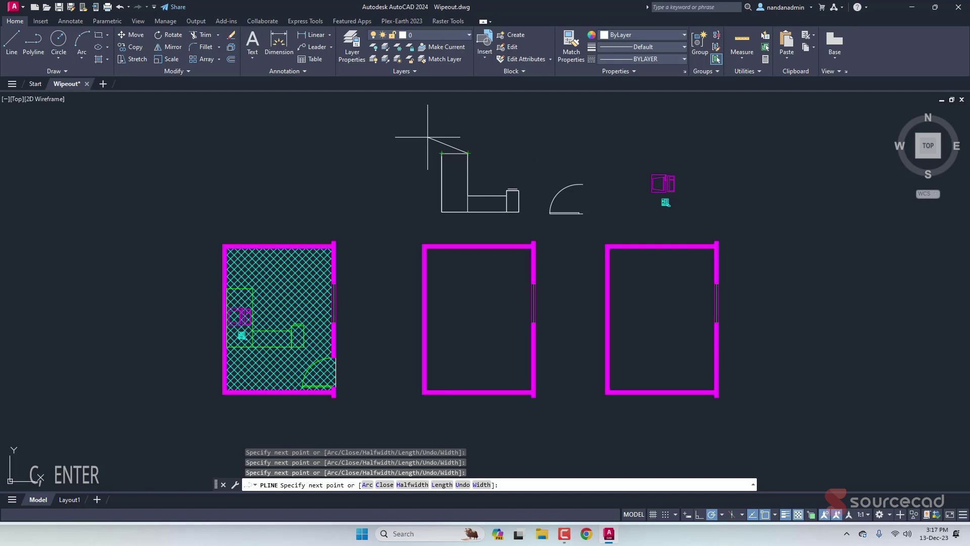
key("Return")
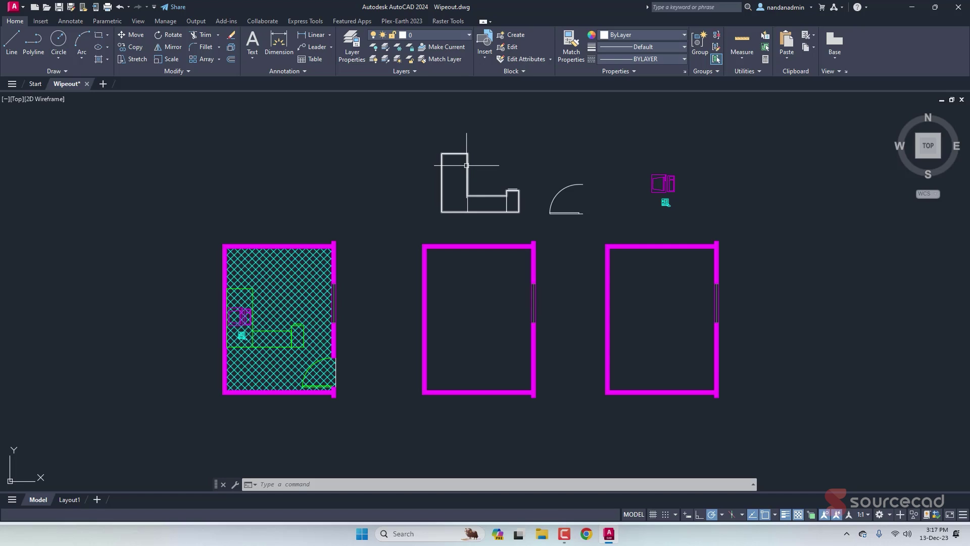
Step: Create a wipeout from the closed polyline around the white desk and erase the source polyline
type("wipeout")
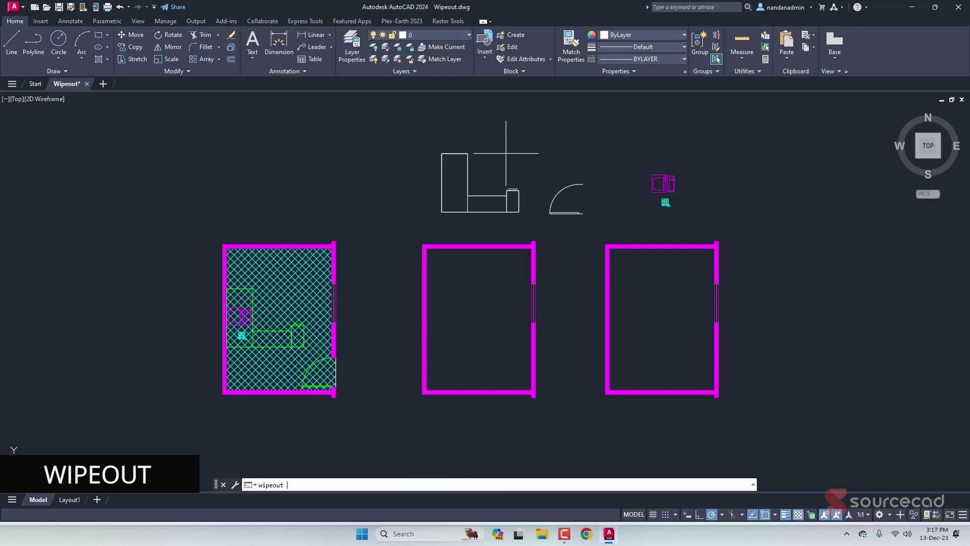
key("Return")
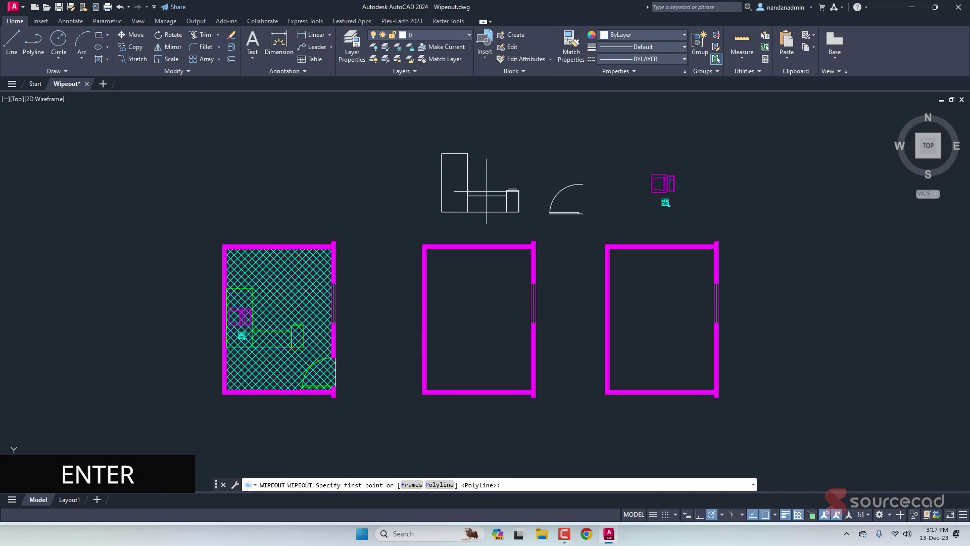
left_click(447, 486)
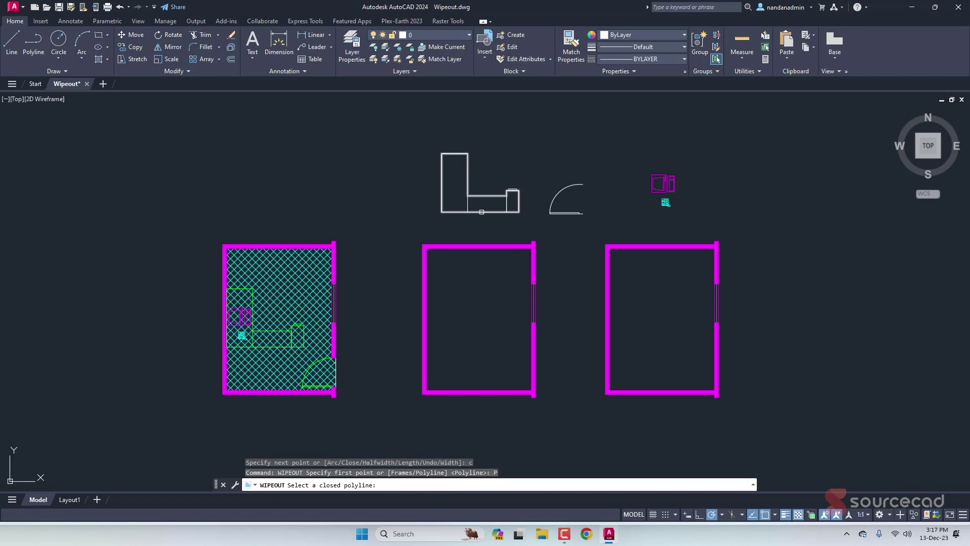
left_click(482, 211)
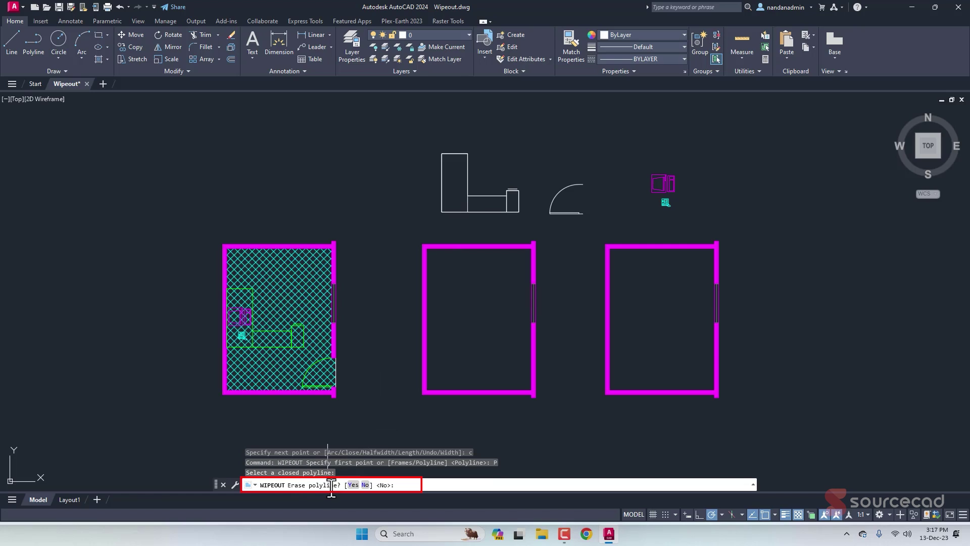
left_click(353, 485)
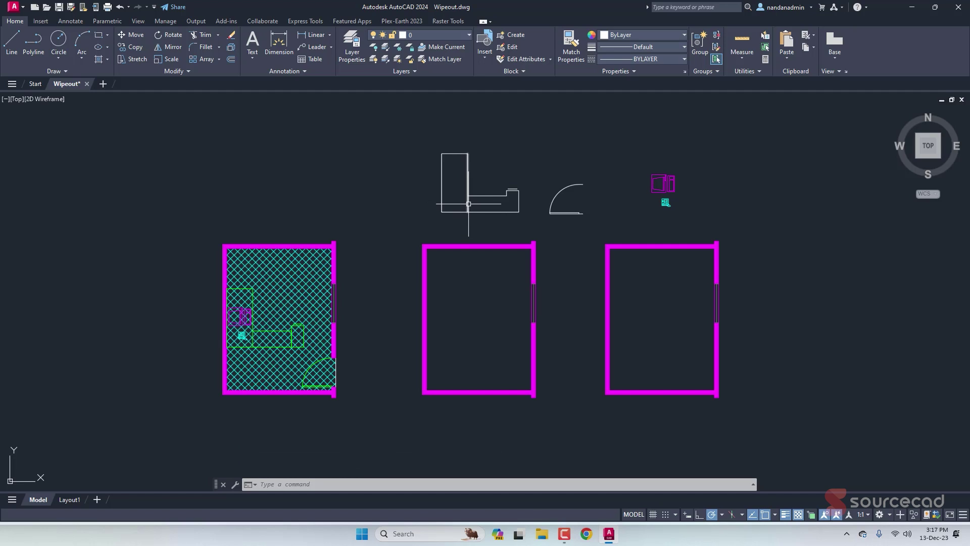
Step: Bring the white desk's two inner vertical divider lines to the front with DRAWORDER
left_click(506, 203)
left_click(467, 206)
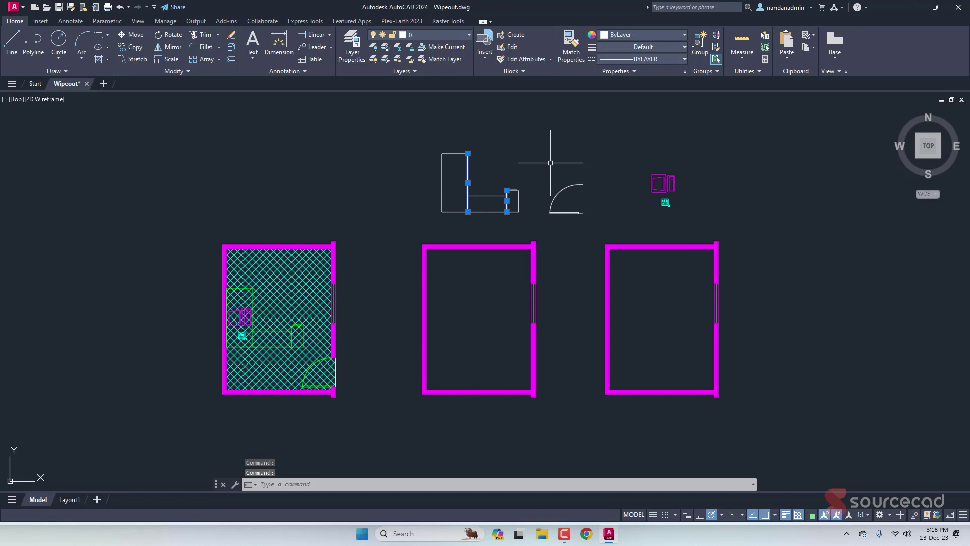
type("DRAWORDER")
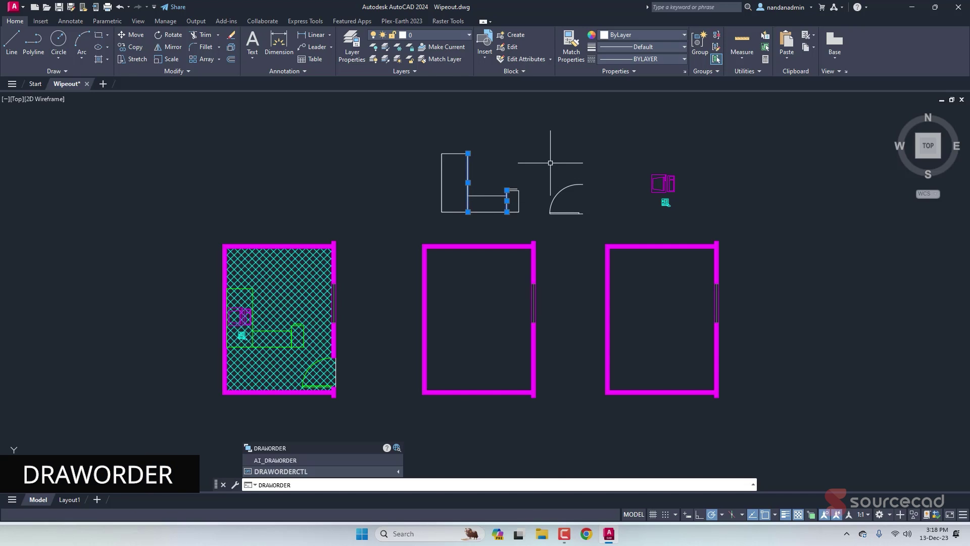
key("Return")
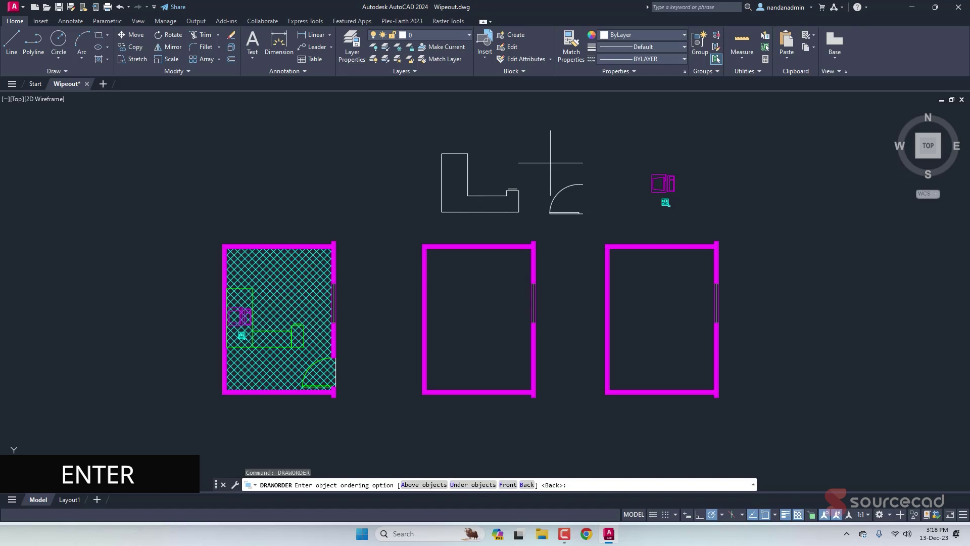
left_click(508, 485)
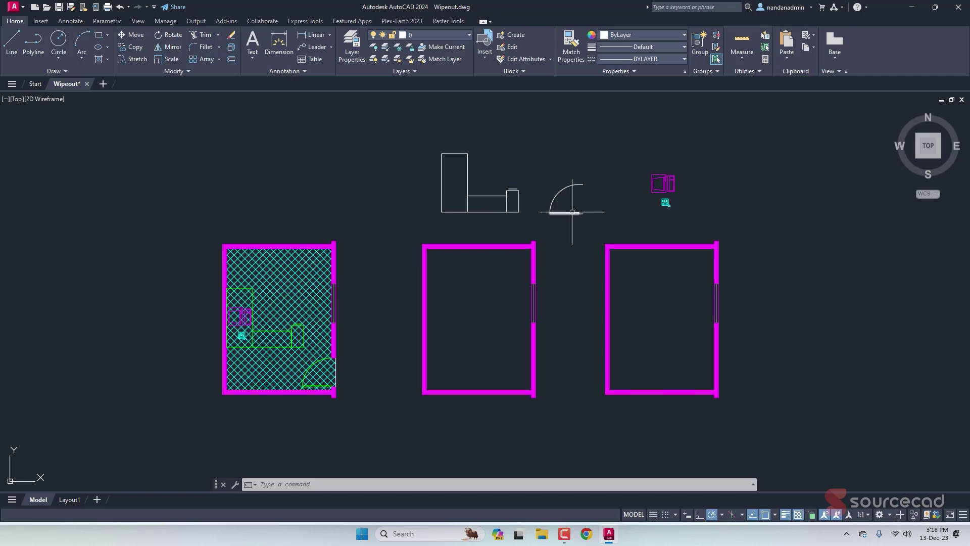
Step: Draw a rectangular wipeout over the narrow wall-opening strip beside the white door, between the arc's end and the door leaf's end
scroll(581, 217, "up", 4)
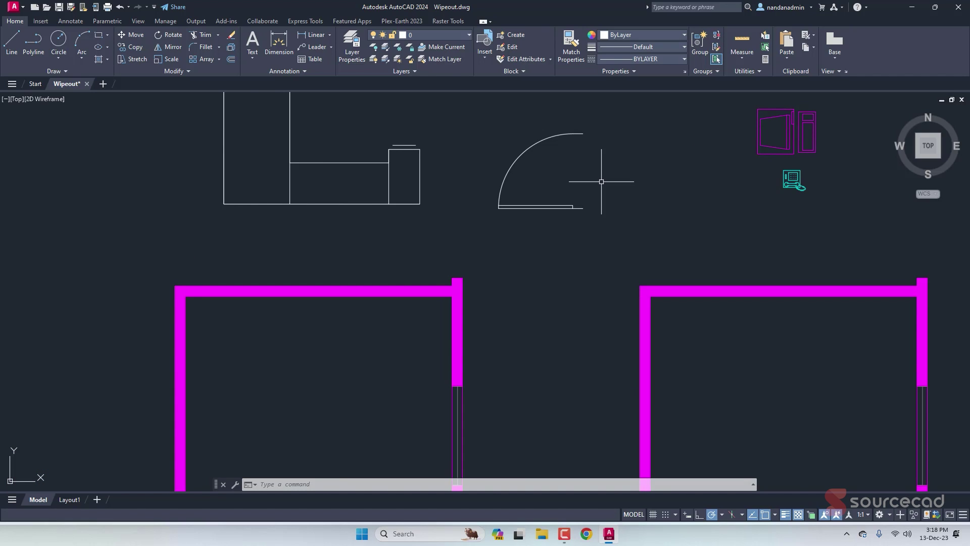
type("wipeout")
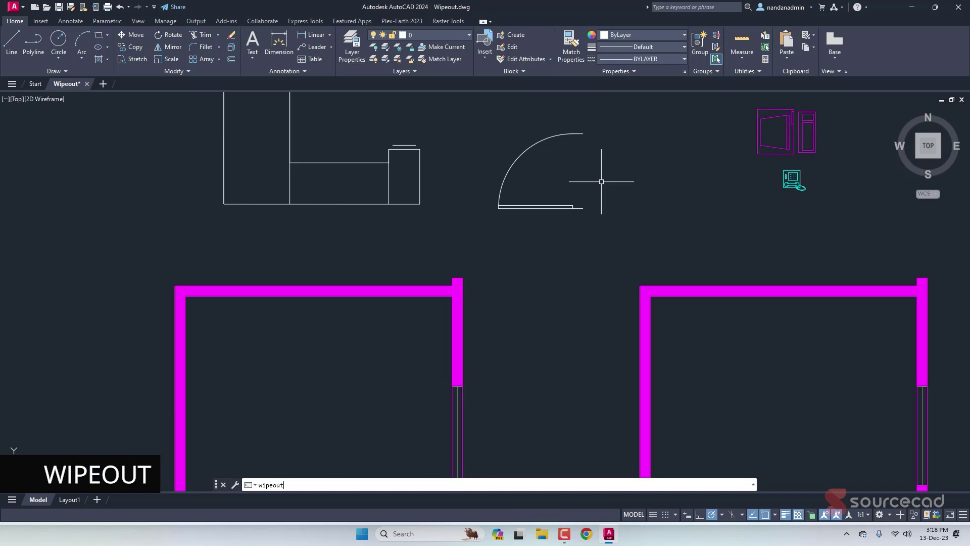
key("Return")
left_click(584, 134)
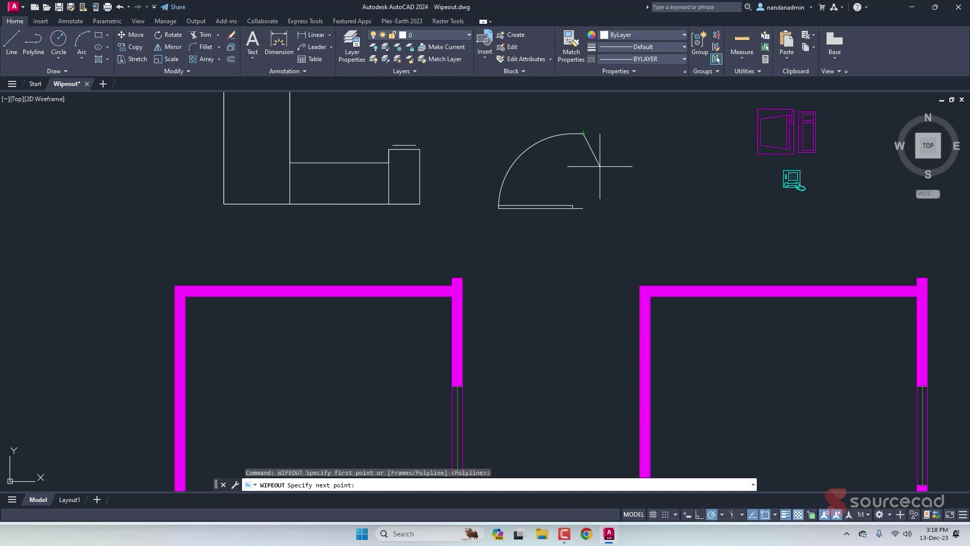
left_click(583, 207)
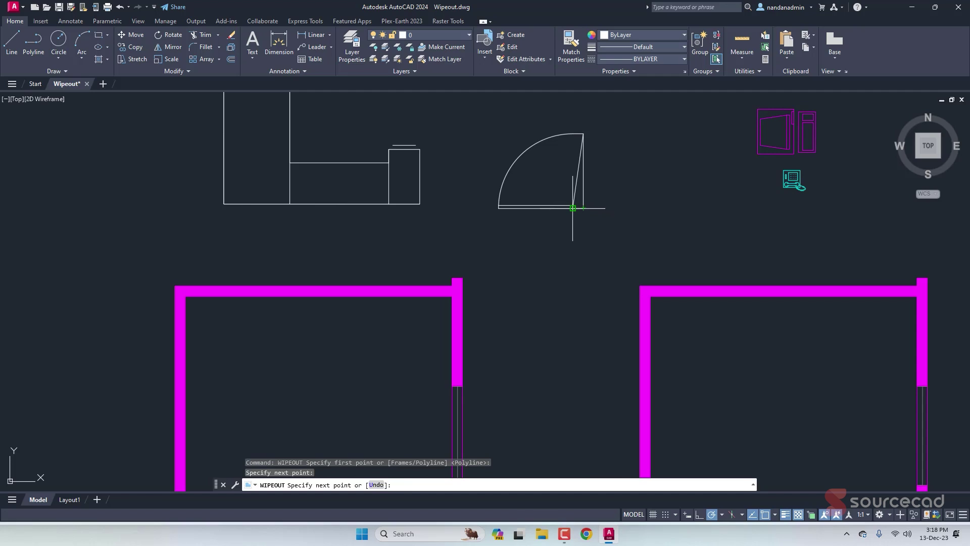
left_click(572, 208)
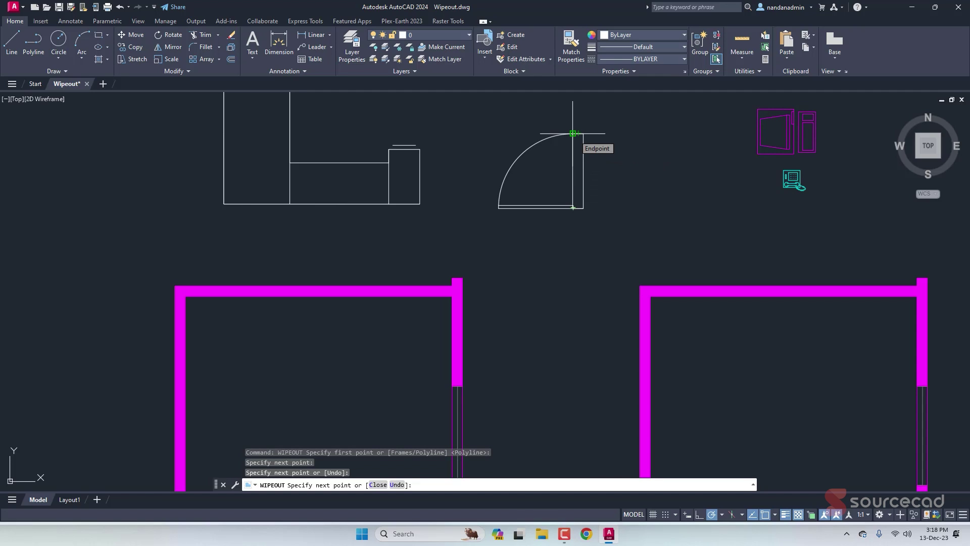
left_click(573, 133)
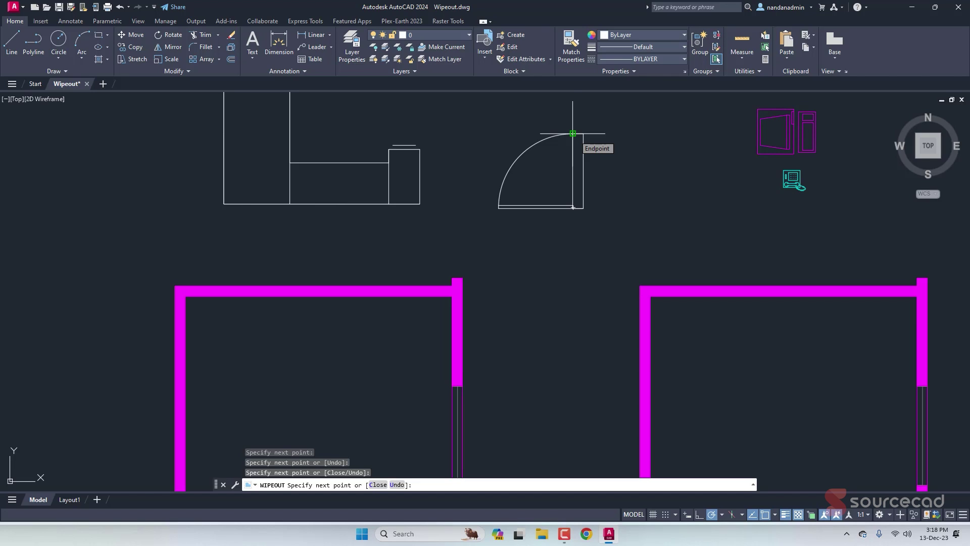
key("Return")
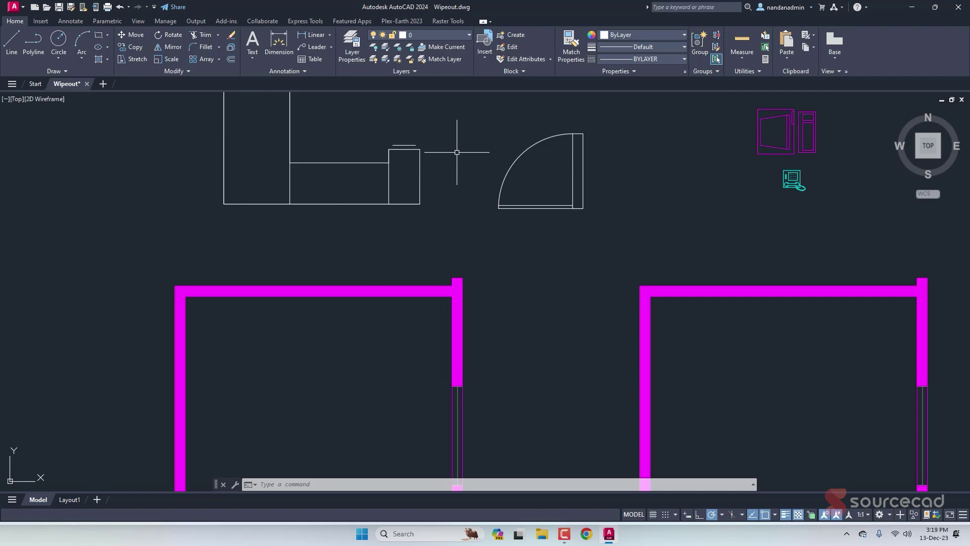
Step: Draw a second wipeout over the white door's thin horizontal leaf, using its four corners
type("wipeout")
key("Return")
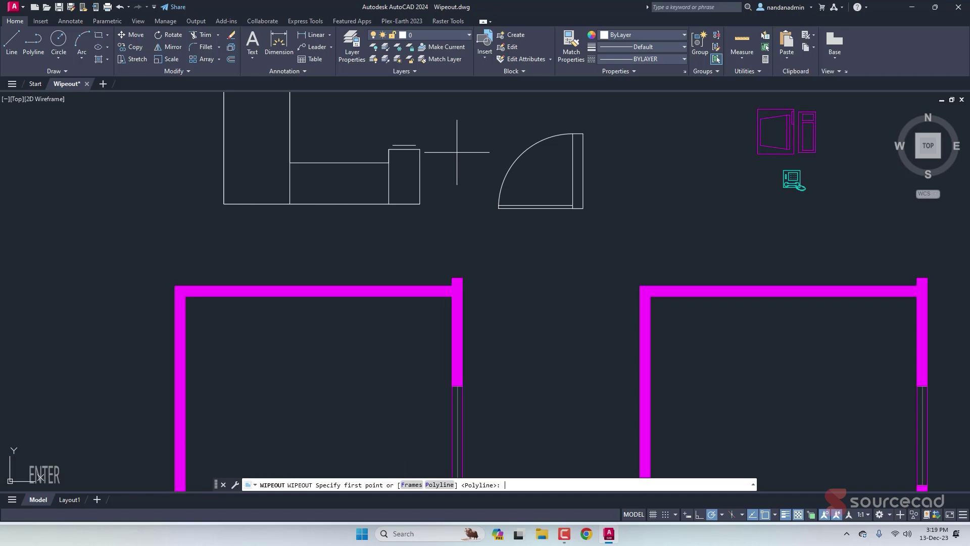
scroll(502, 217, "up", 4)
left_click(490, 193)
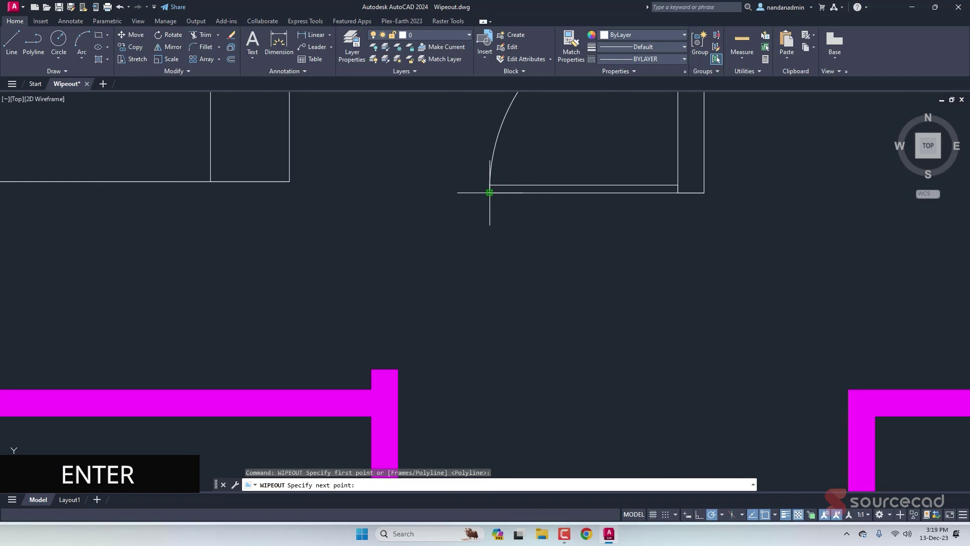
left_click(490, 186)
left_click(678, 189)
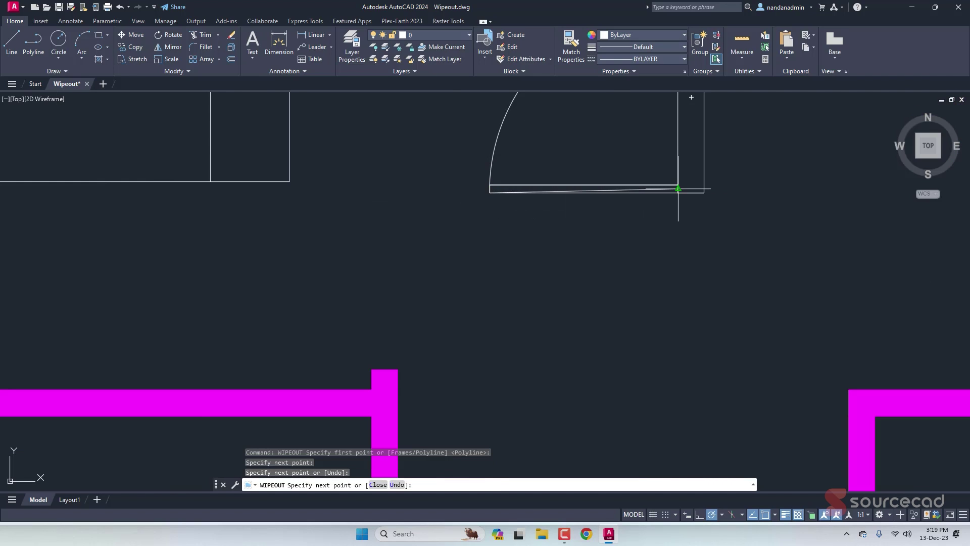
left_click(678, 191)
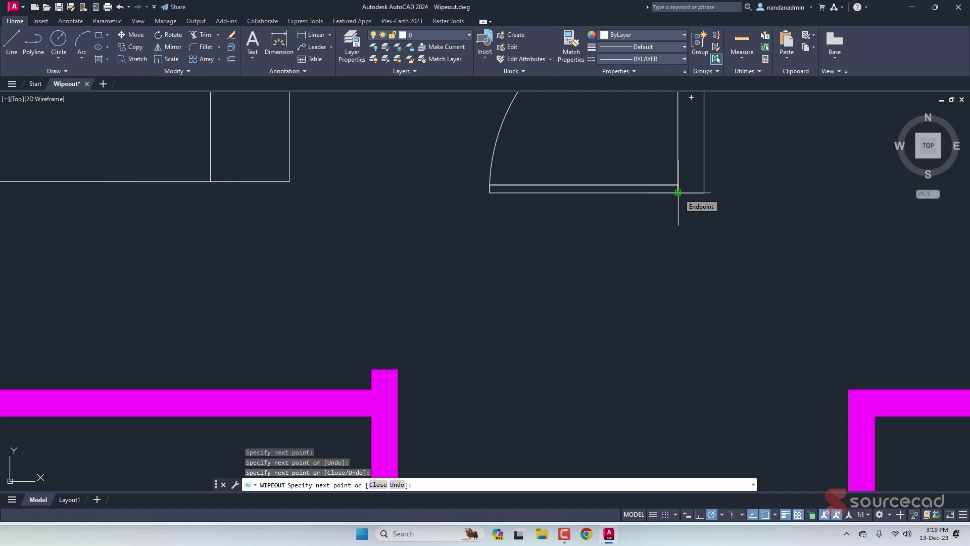
key("Return")
Step: Start a block definition named wp-furniture with its base point at the upper-left corner of the white desk
scroll(678, 199, "down", 5)
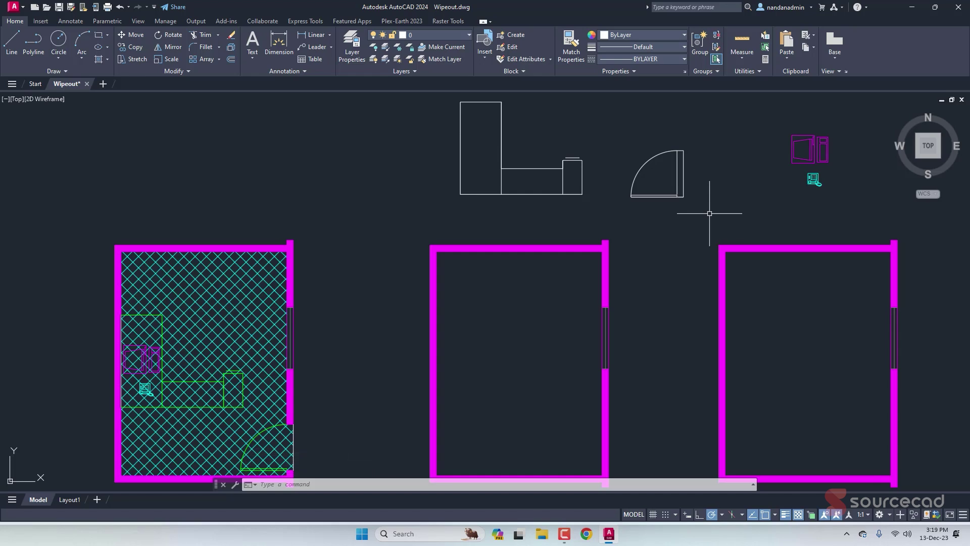
middle_click_drag(709, 213, 622, 249)
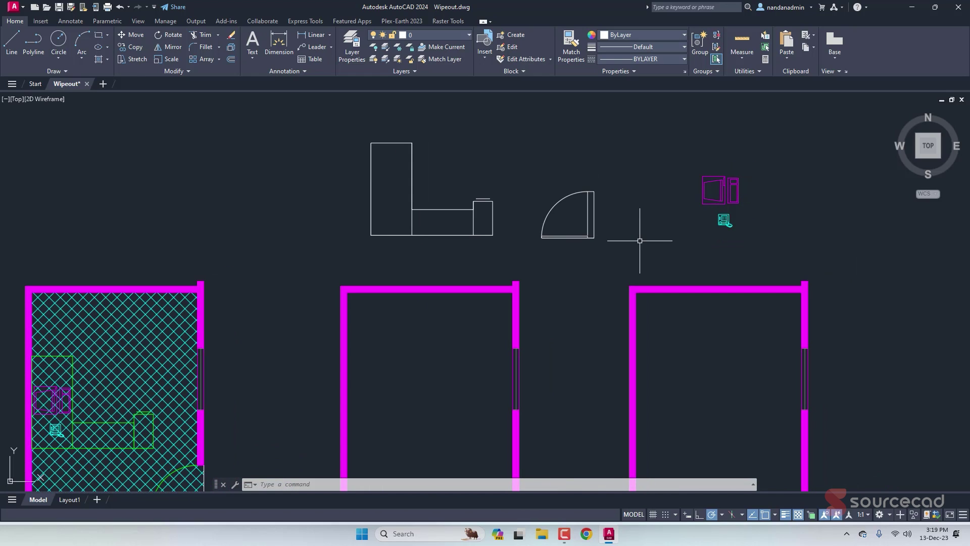
left_click(511, 34)
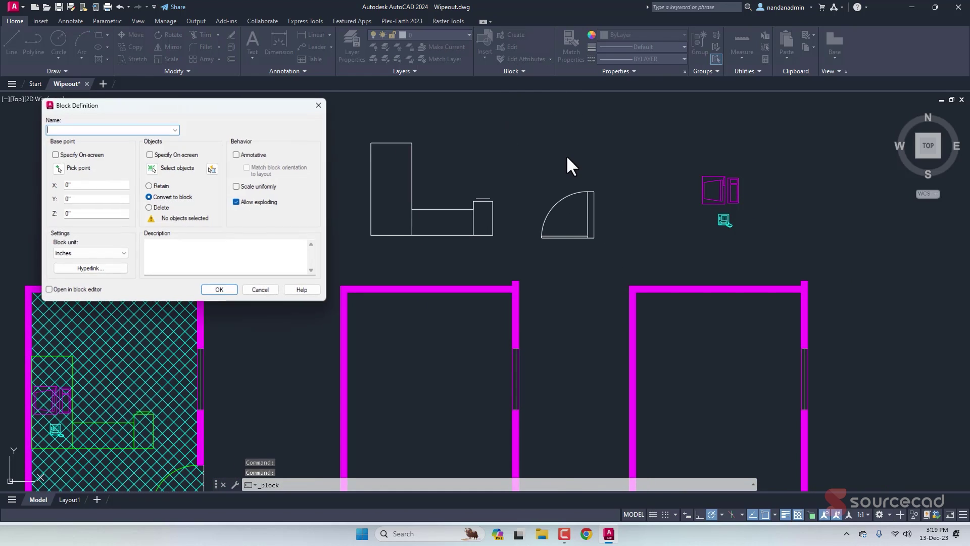
type("wp")
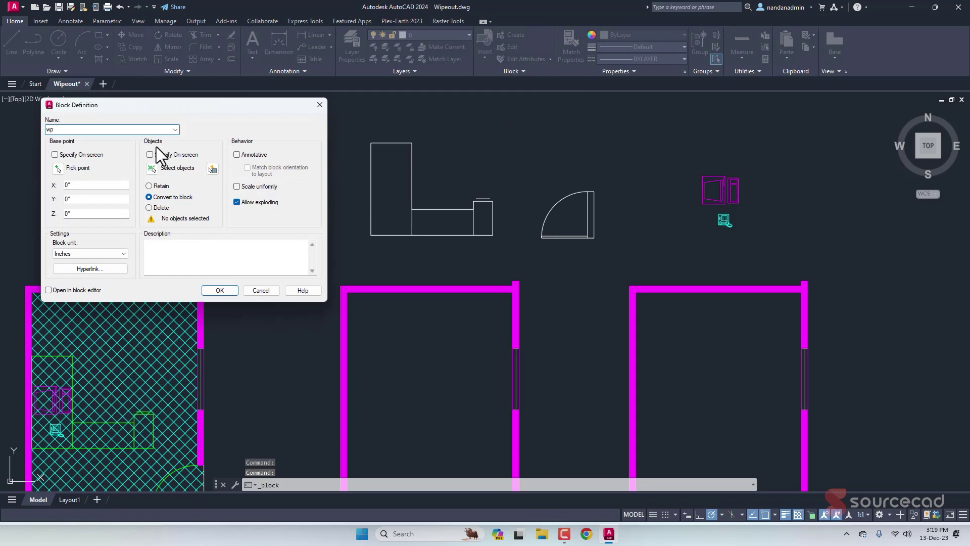
type("-f")
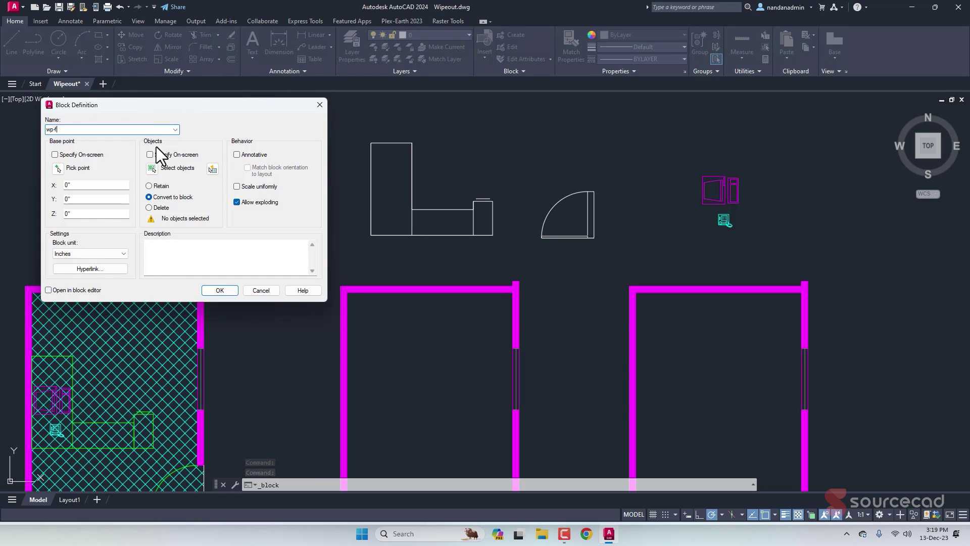
type("urniture")
left_click(60, 169)
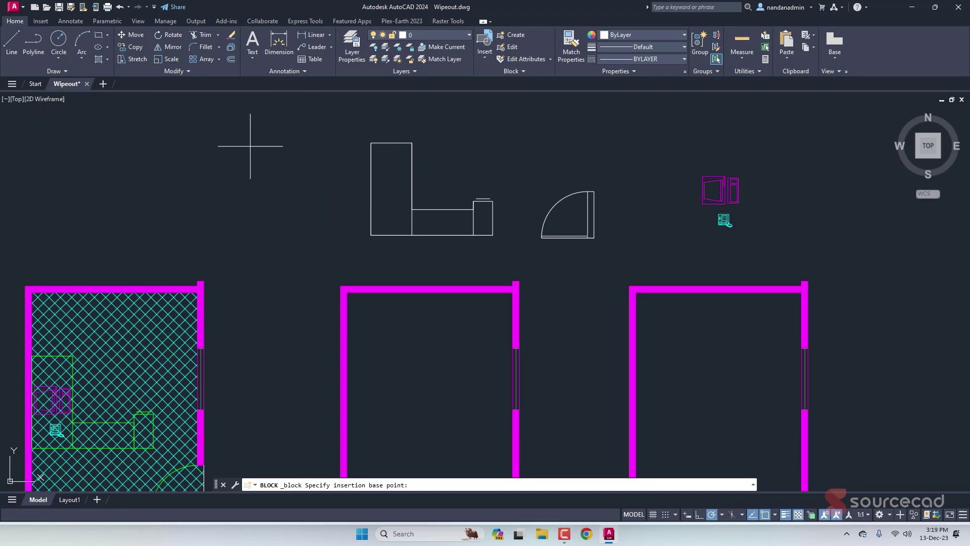
left_click(371, 143)
Step: Include all of the white desk's objects, wipeout included, in the wp-furniture definition and create the block
left_click(165, 162)
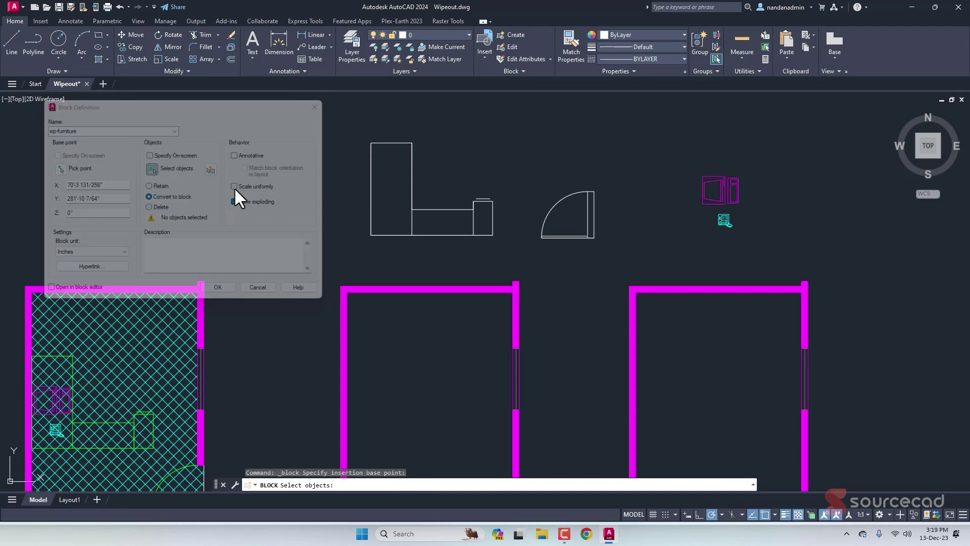
left_click(497, 251)
left_click(340, 131)
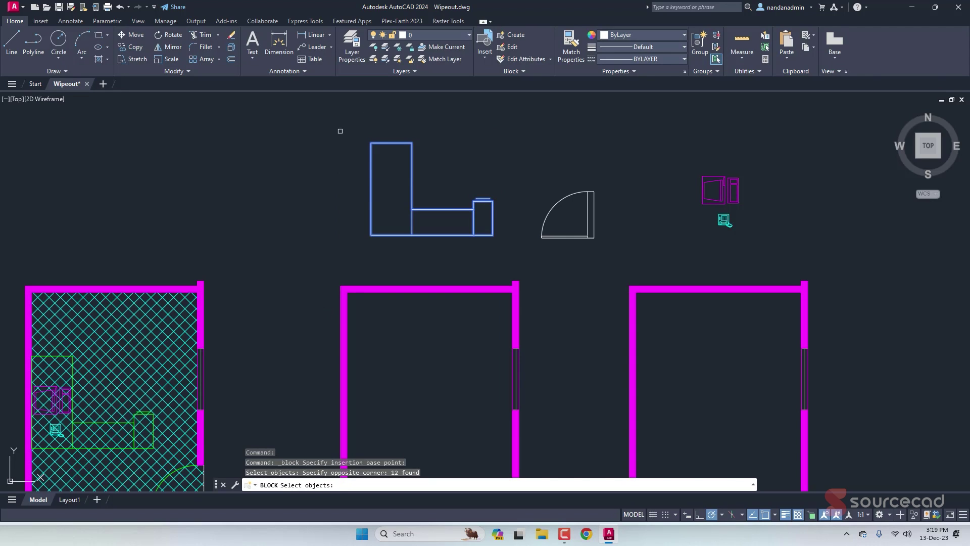
key("Return")
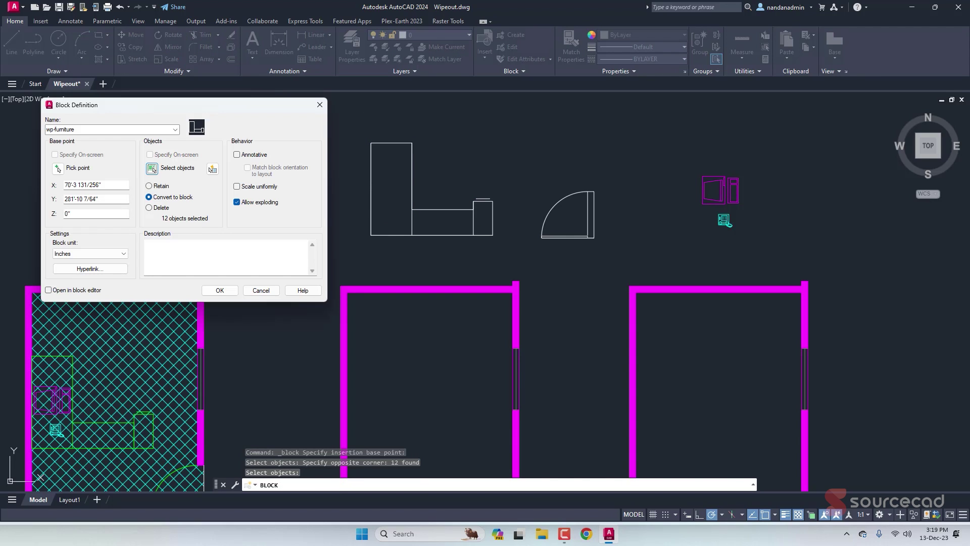
left_click(220, 291)
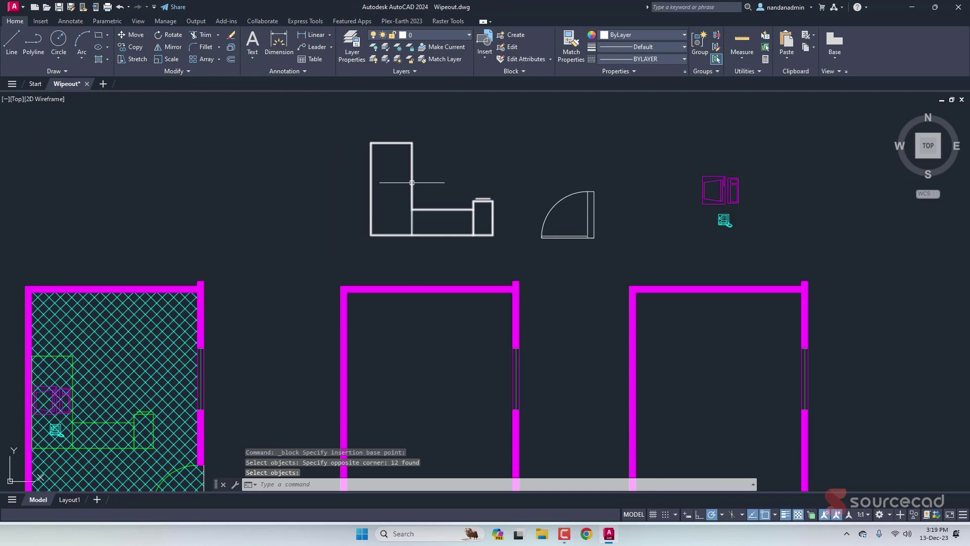
Step: Convert the white door and its wipeouts into a block named wp-door, with the opening strip's upper-right corner as base point
left_click(515, 34)
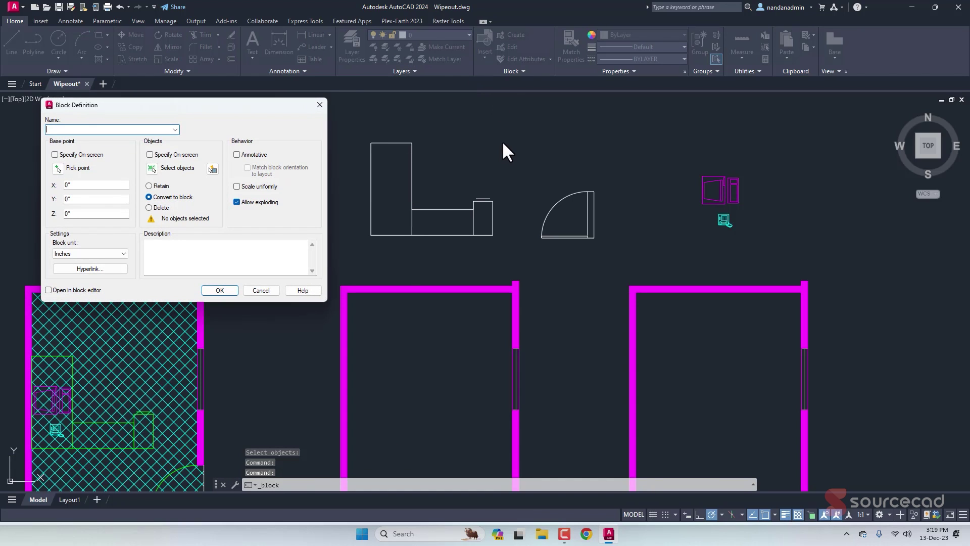
type("wp-door")
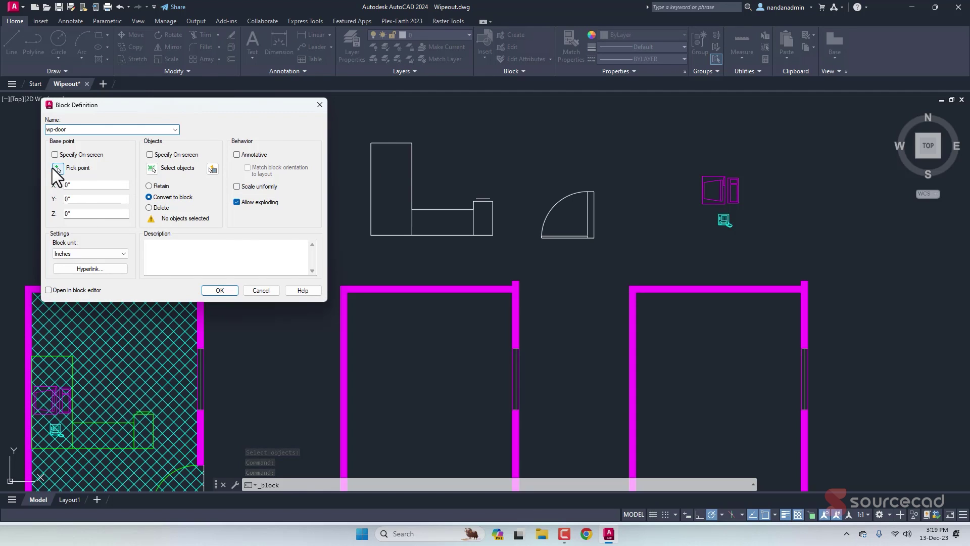
left_click(57, 168)
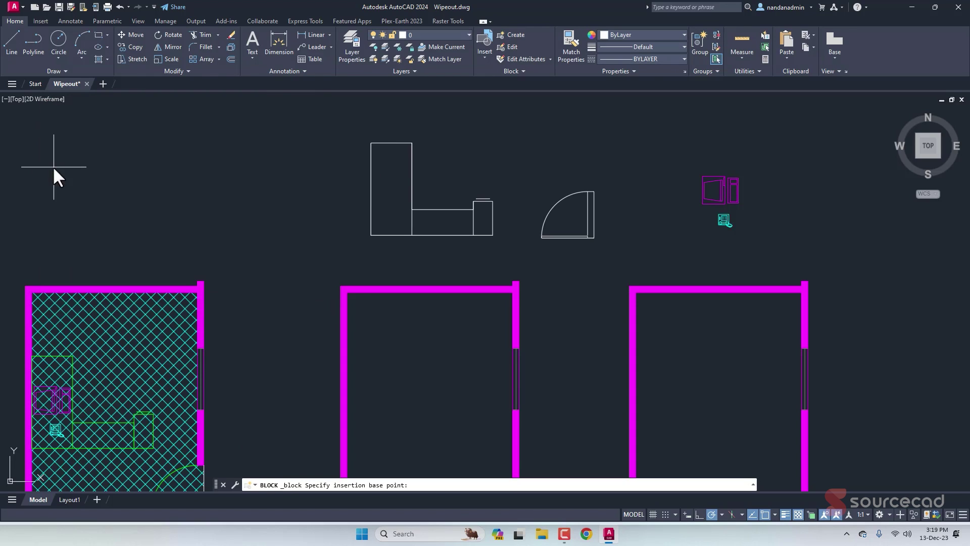
left_click(594, 191)
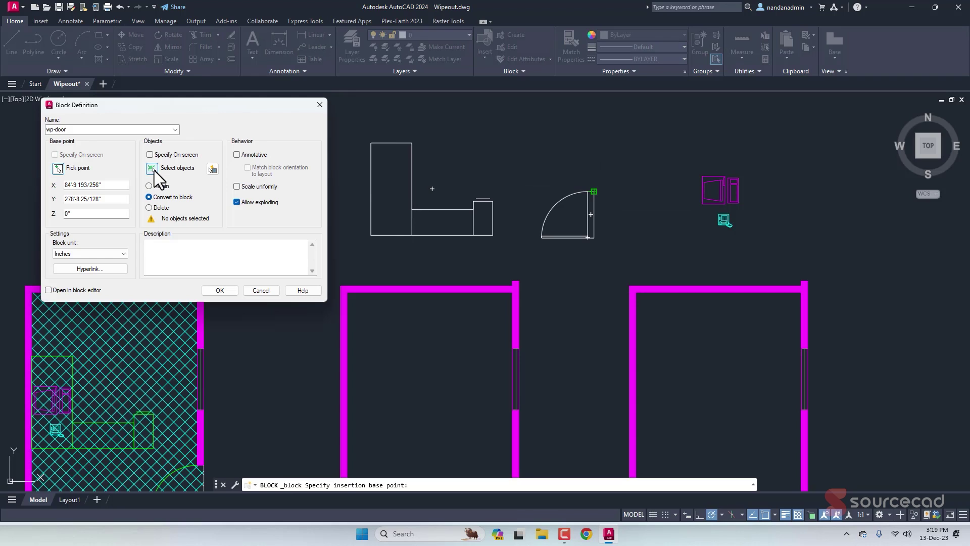
left_click(154, 171)
left_click(625, 262)
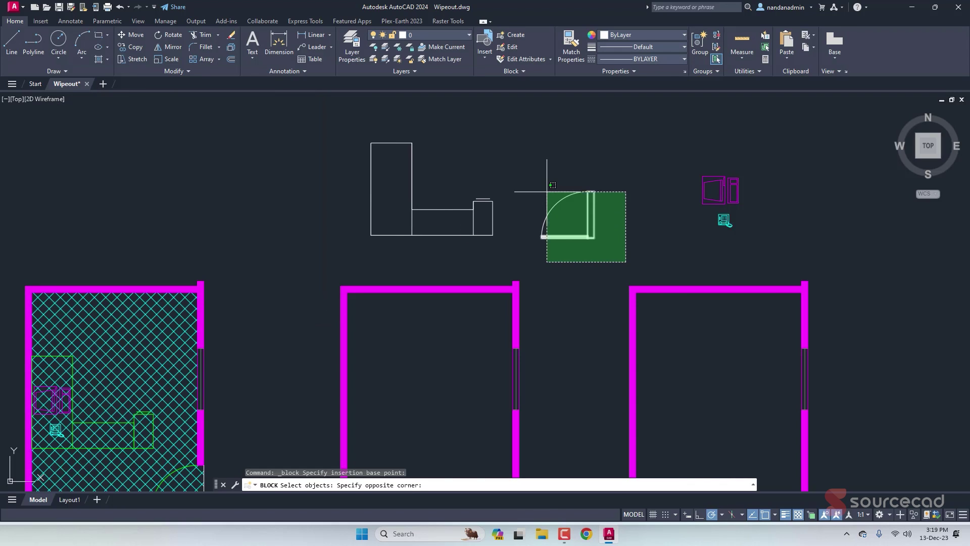
left_click(547, 191)
key("Return")
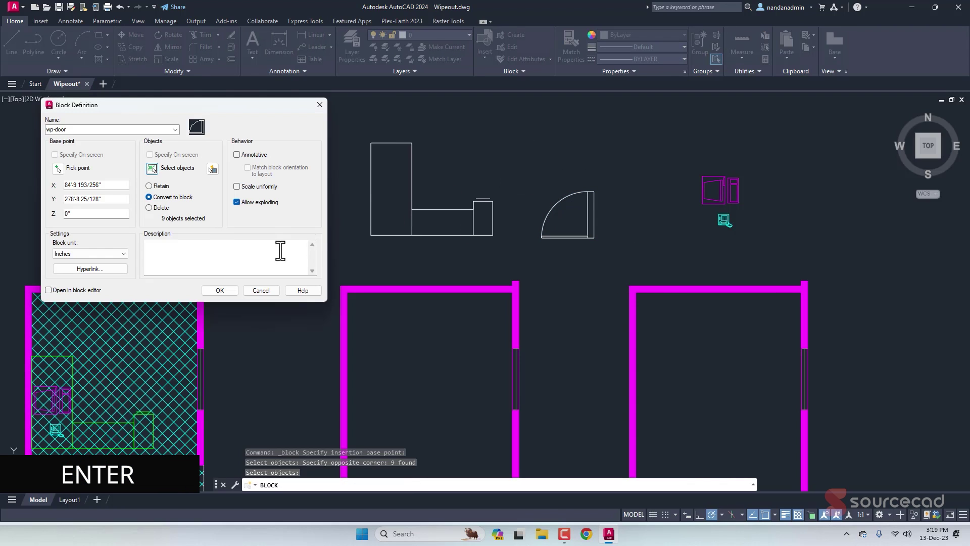
left_click(226, 290)
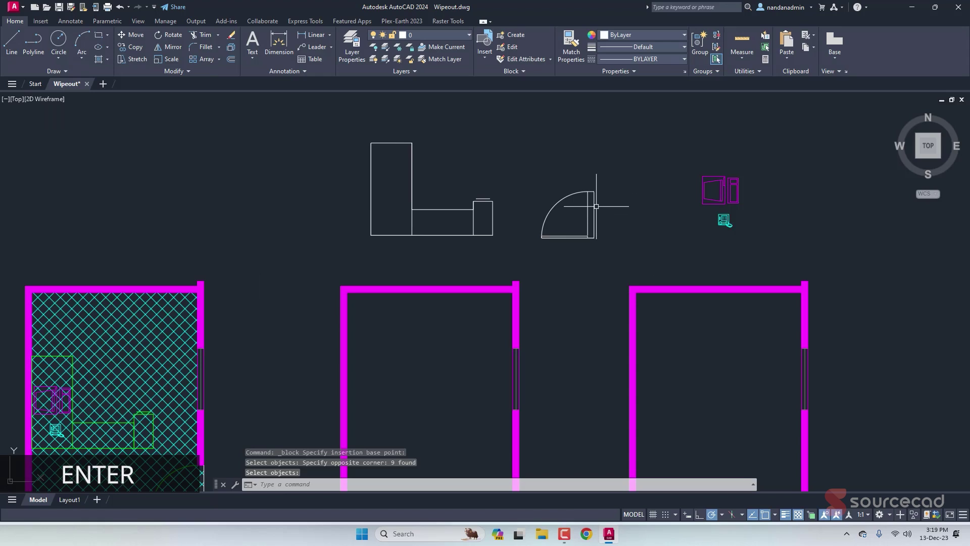
Step: Hatch the middle room's floor with the same cyan crosshatch pattern as the first room
scroll(599, 214, "down", 2)
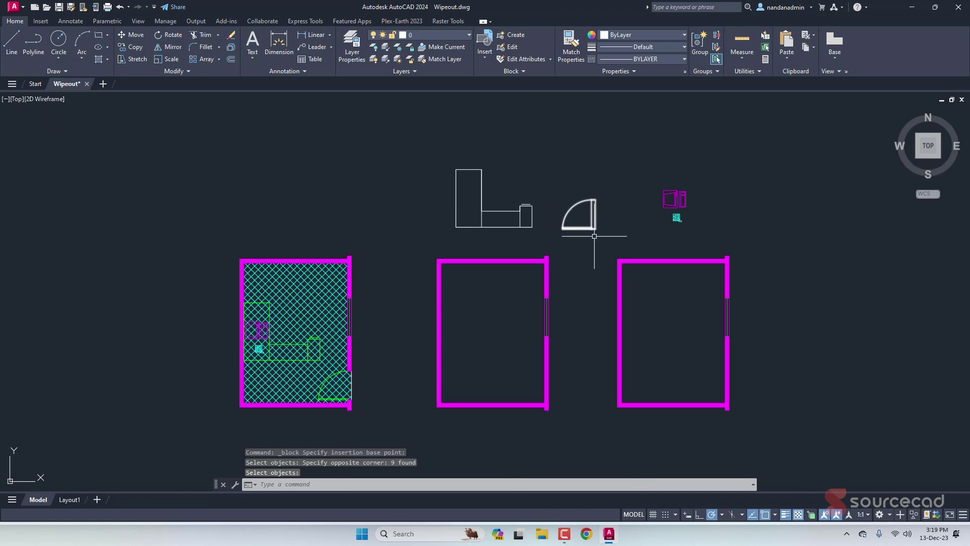
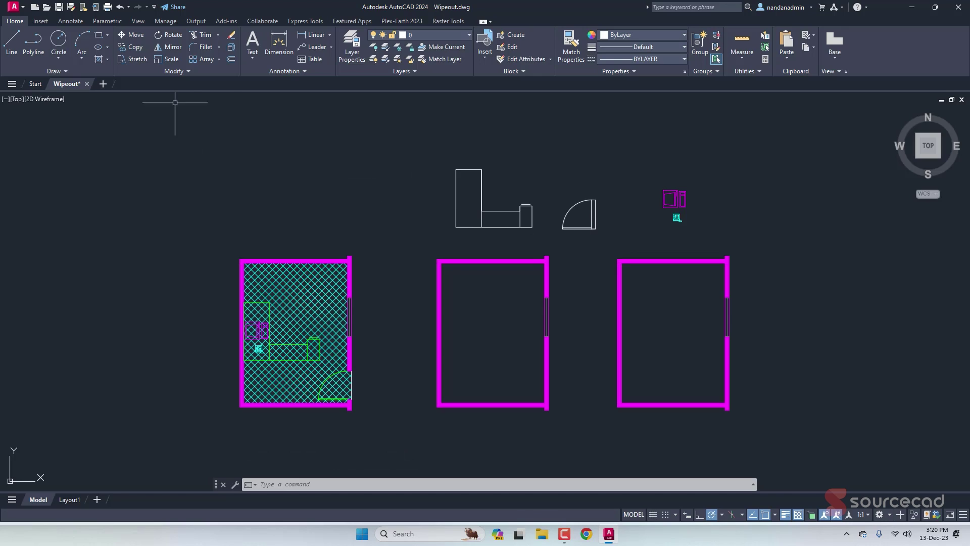
left_click(98, 58)
left_click(478, 311)
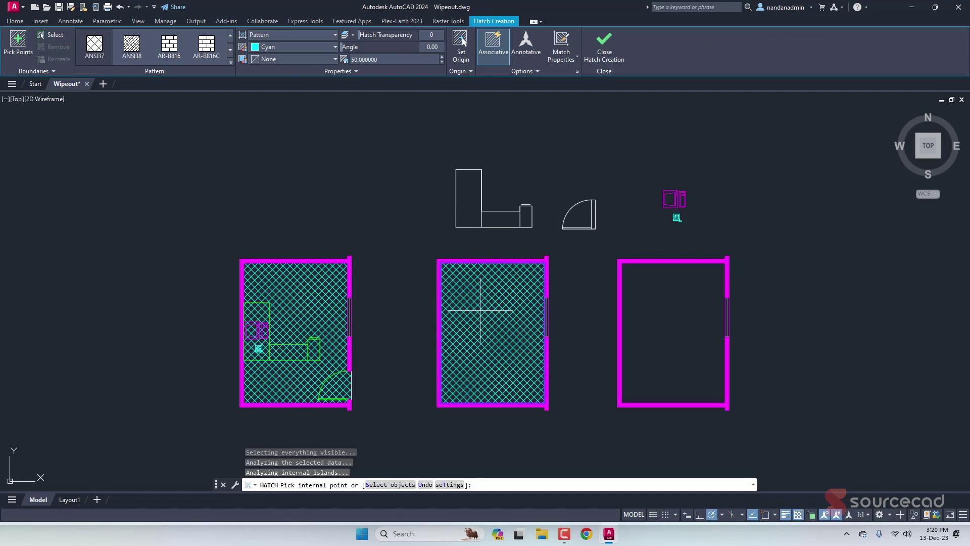
left_click(613, 49)
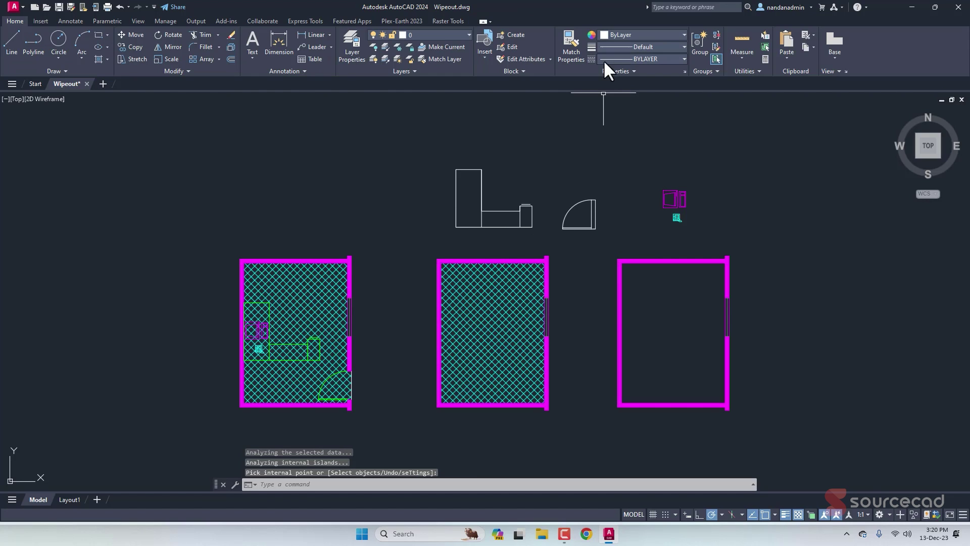
Step: Move the desk block by its upper-left corner into the middle room, against the inner face of the left wall
left_click(505, 211)
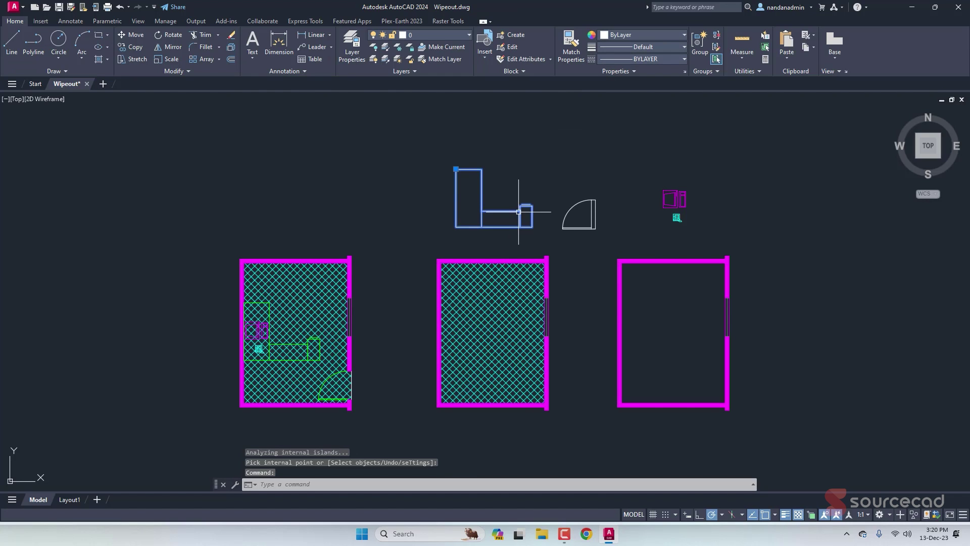
left_click(134, 36)
left_click(457, 170)
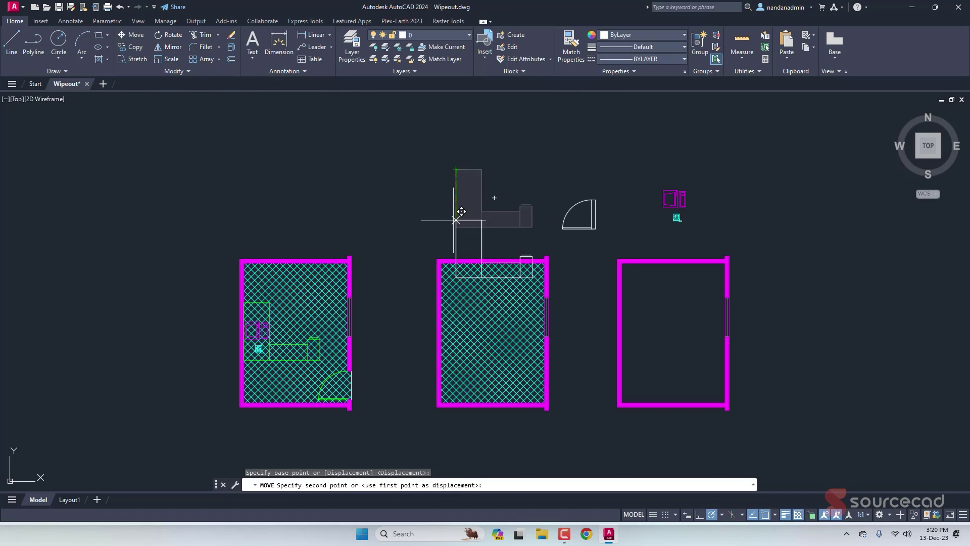
left_click(440, 309)
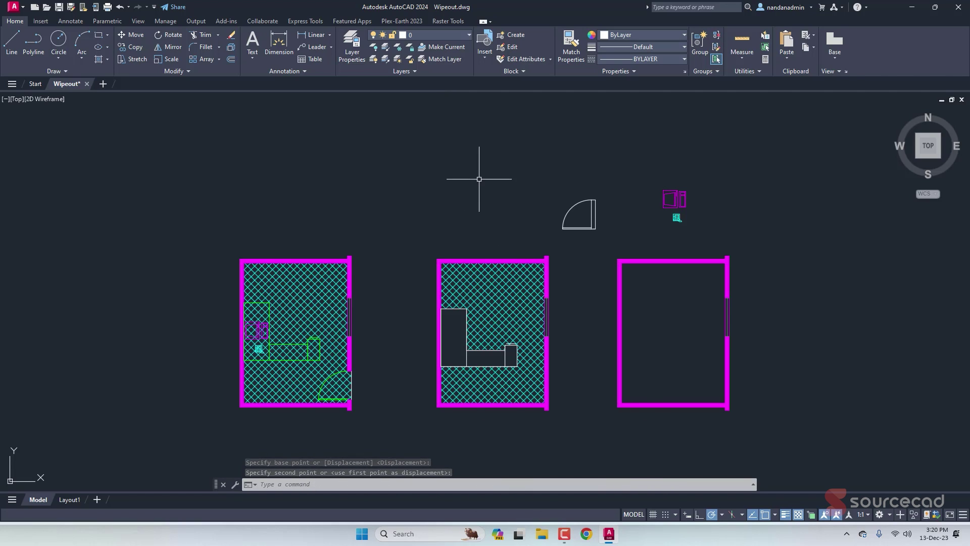
Step: Move the door block by its base point onto the outer edge of the middle room's right wall, near the lower corner
left_click(594, 210)
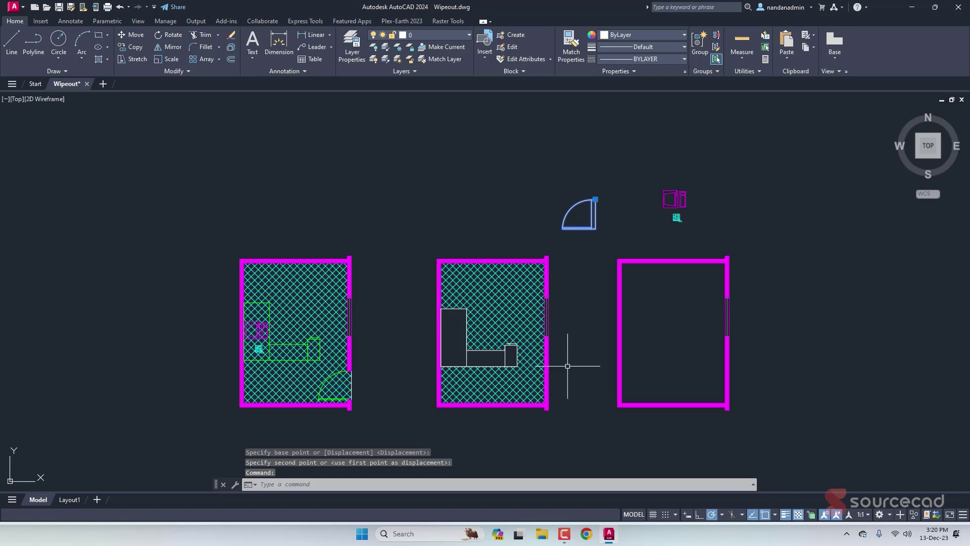
scroll(569, 390, "up", 2)
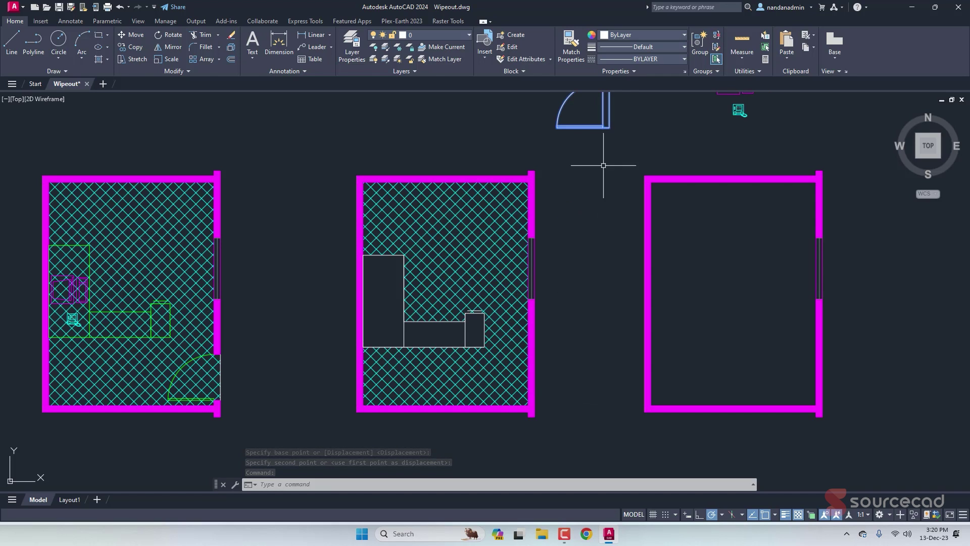
mouse_move(603, 167)
middle_mouse_down()
mouse_move(591, 216)
mouse_move(574, 216)
middle_mouse_up()
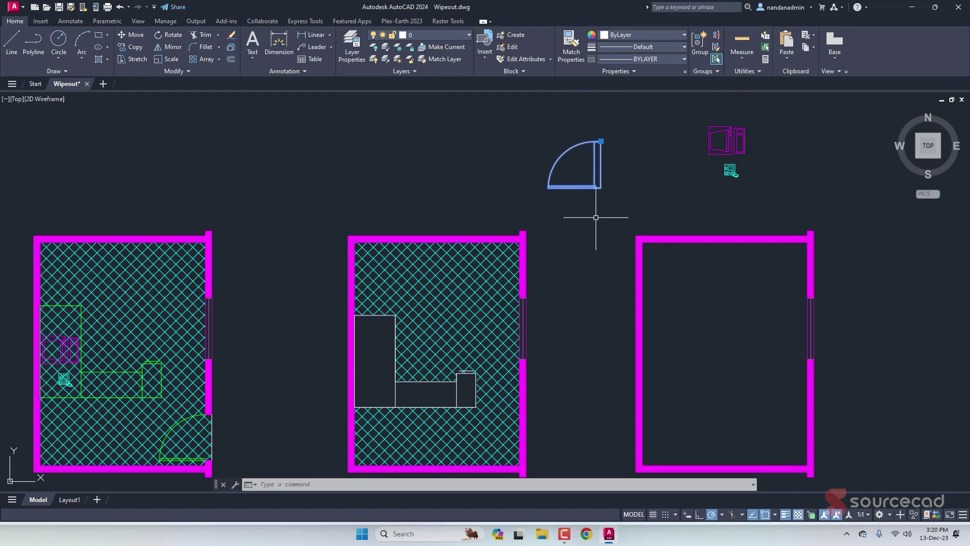
left_click(600, 141)
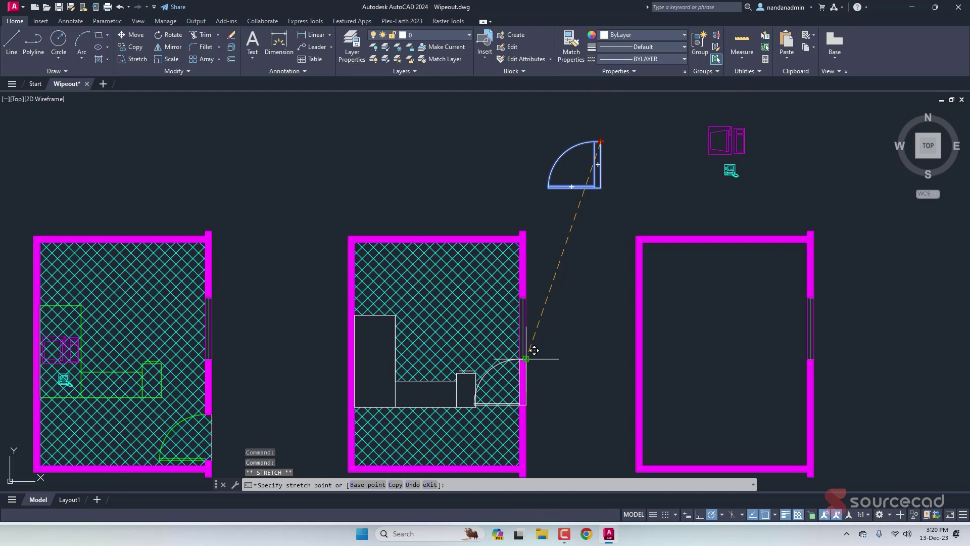
left_click(532, 407)
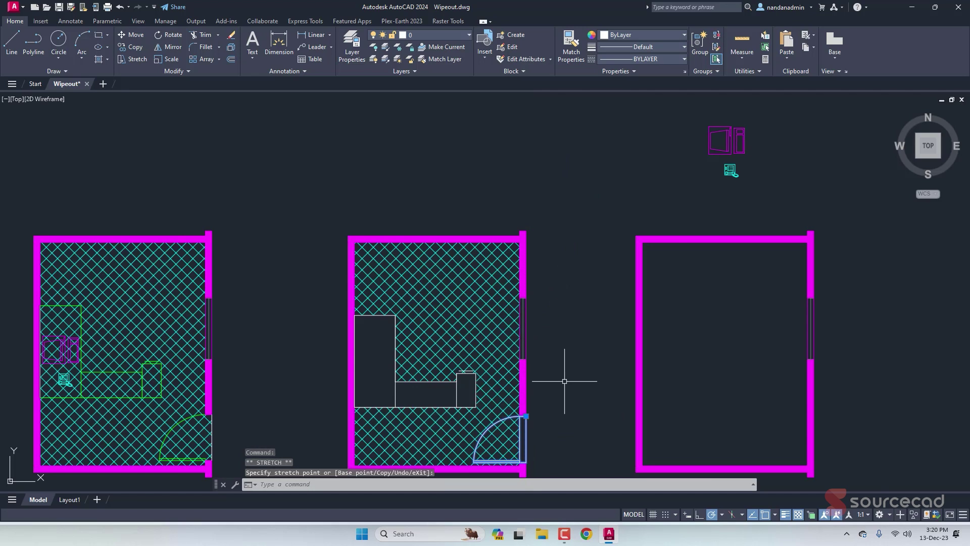
middle_click_drag(566, 373, 594, 266)
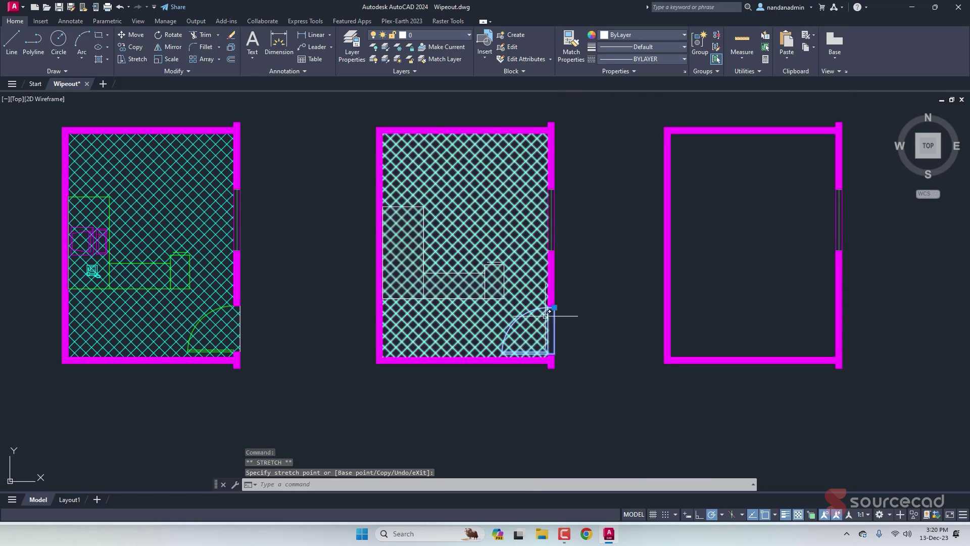
key("Escape")
scroll(520, 358, "up", 8)
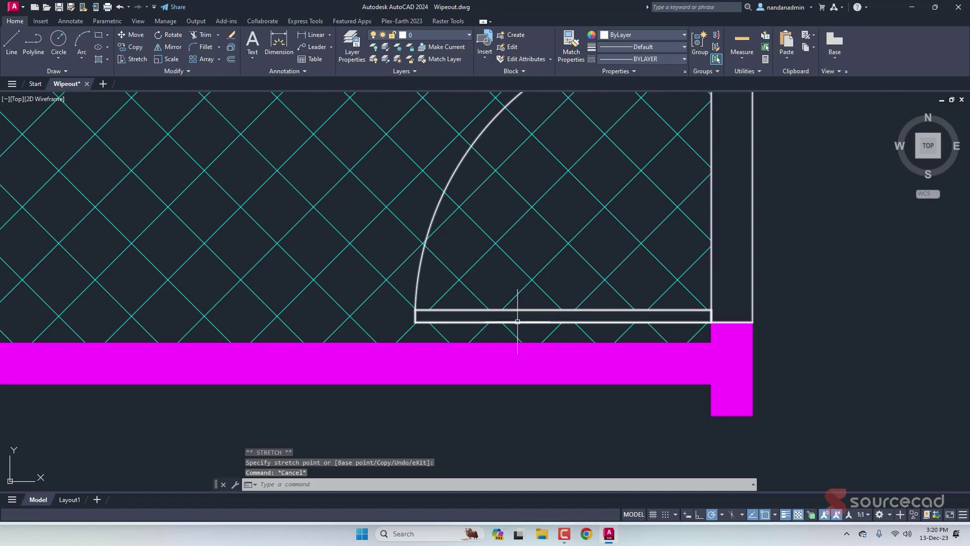
scroll(805, 297, "down", 8)
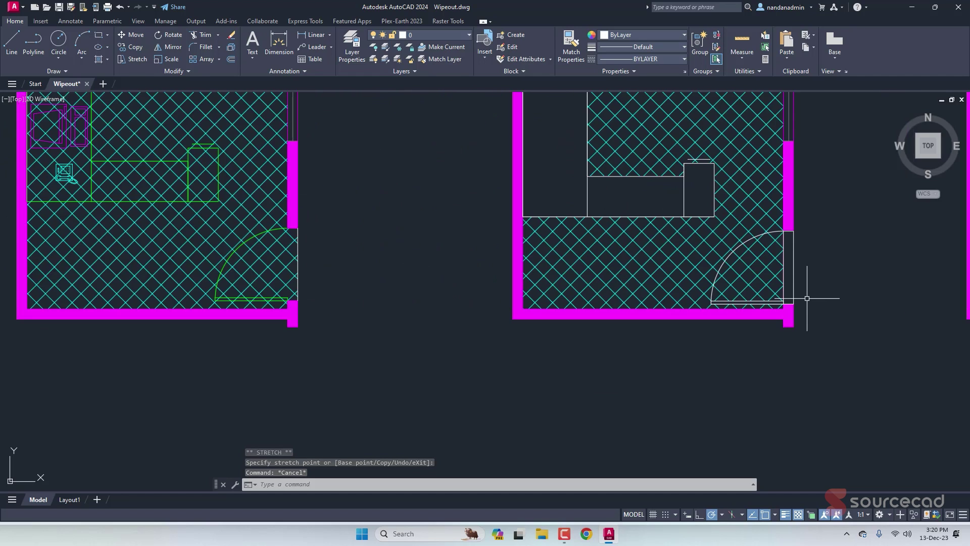
Step: Move the magenta computer and the cyan telephone from above the third room onto the desk in the middle room
mouse_move(818, 264)
middle_mouse_down()
mouse_move(725, 286)
mouse_move(549, 350)
middle_mouse_up()
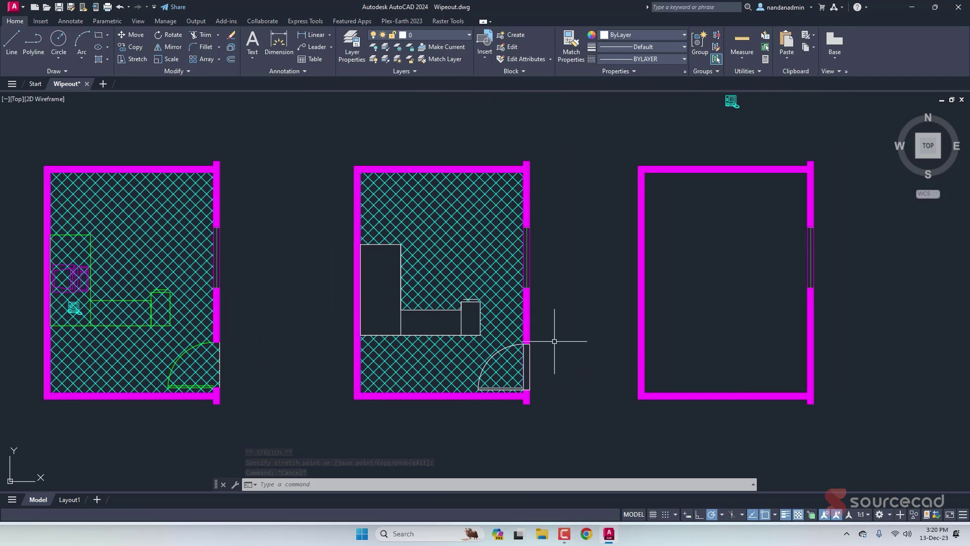
middle_click_drag(571, 303, 564, 326)
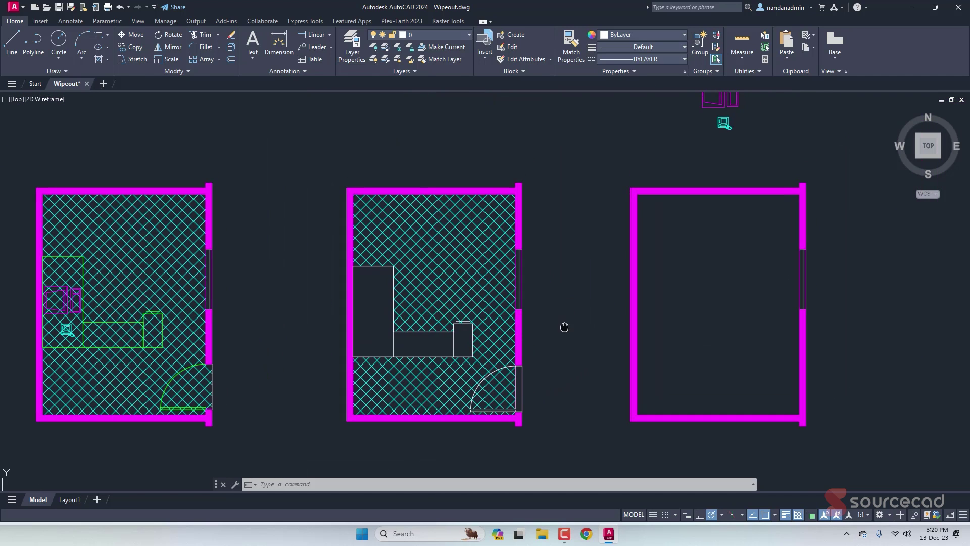
left_click(727, 114)
left_click(709, 114)
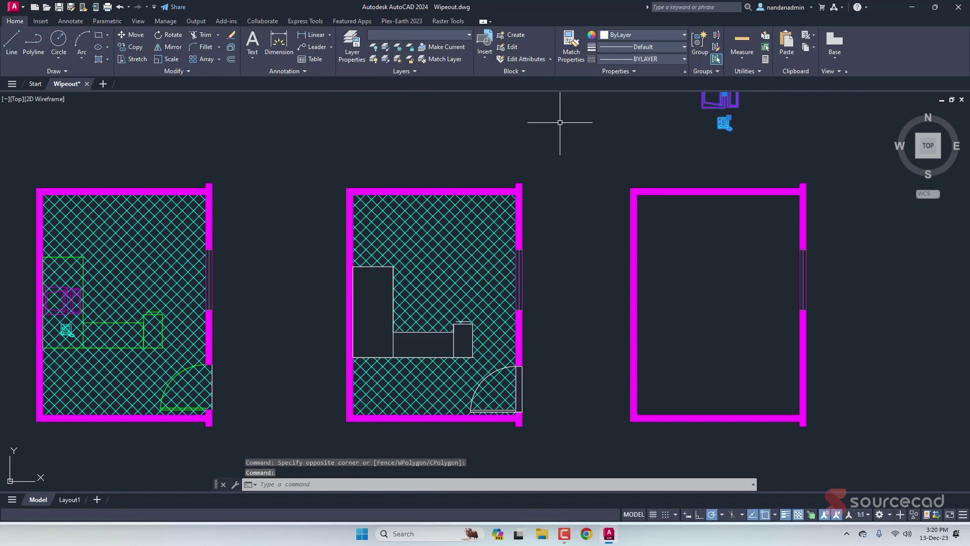
left_click(145, 38)
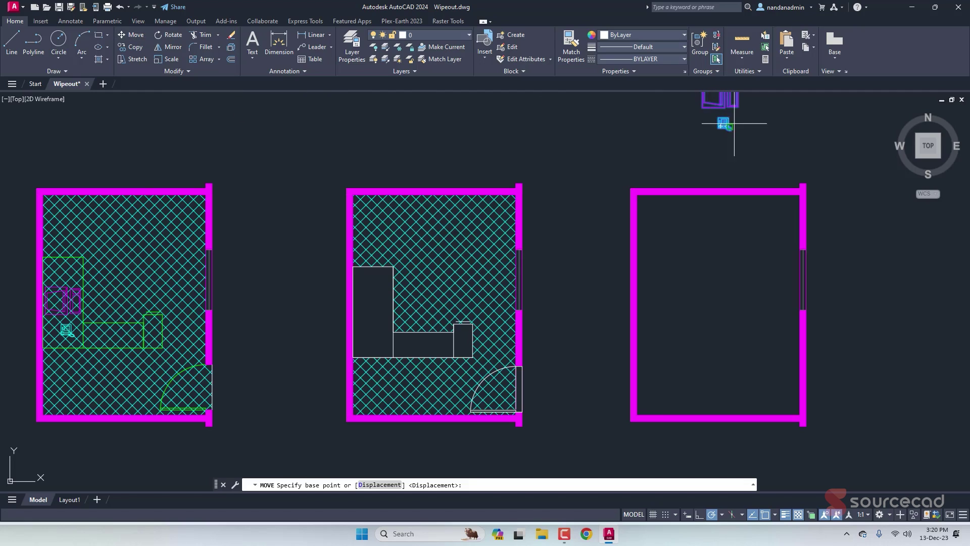
left_click(772, 126)
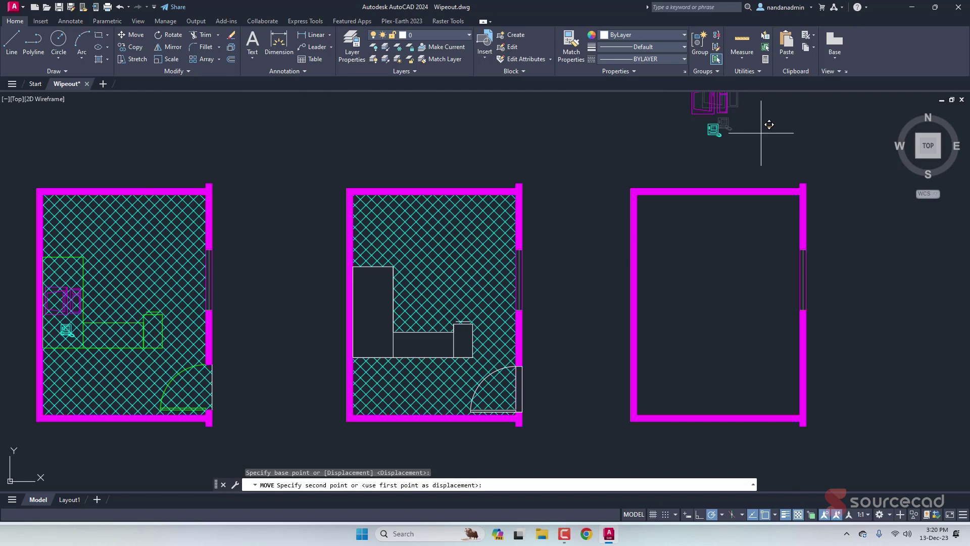
left_click(424, 338)
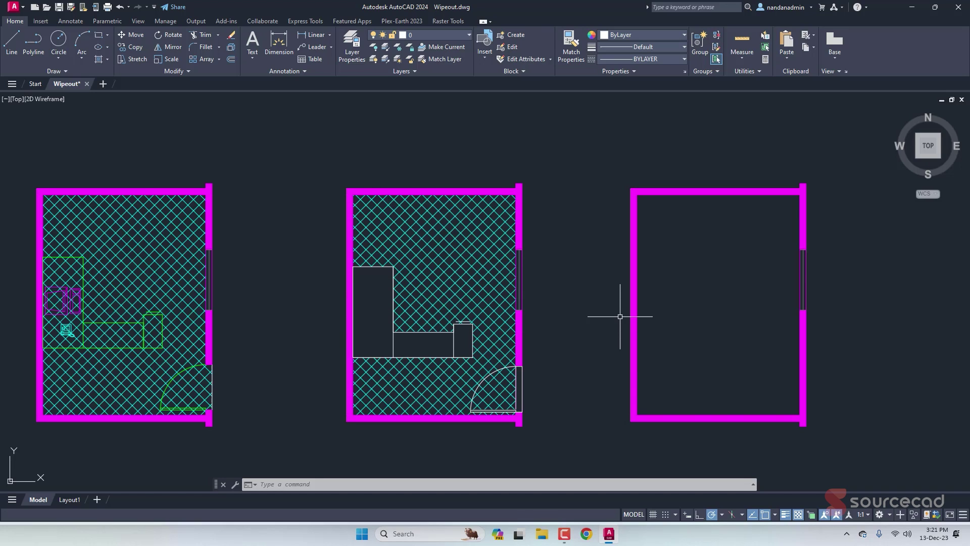
Step: Bring the computer and the telephone on the middle room's desk to the front with the DRAWORDER command
type("draworder")
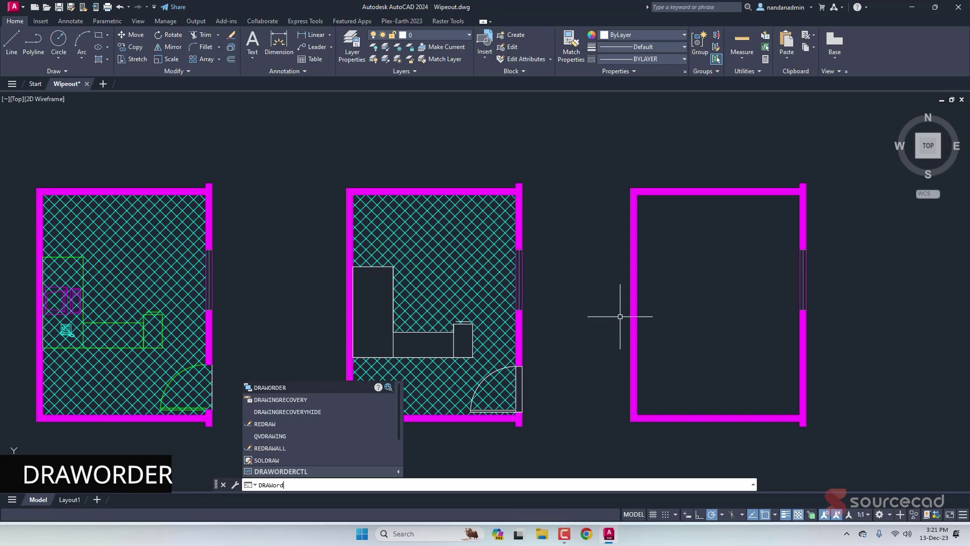
key("Return")
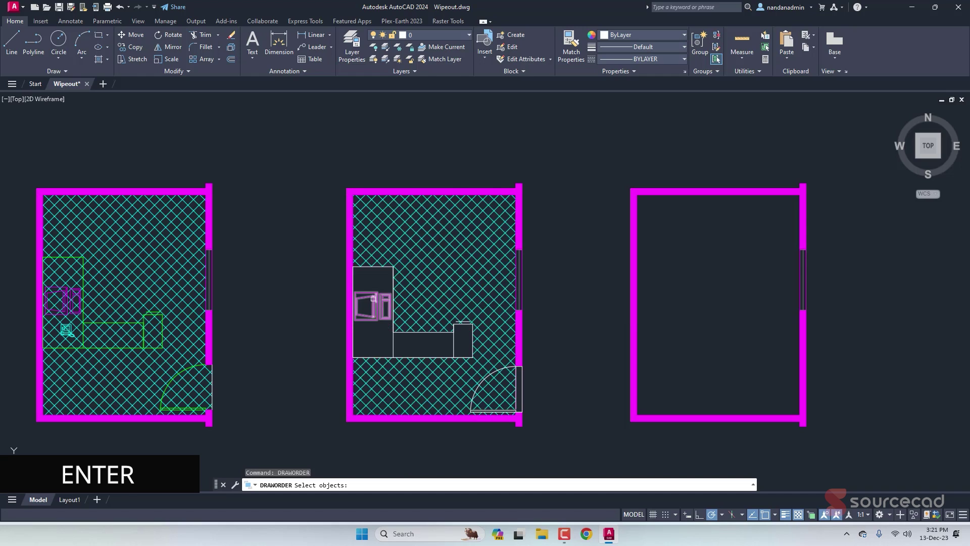
left_click(375, 300)
left_click(380, 333)
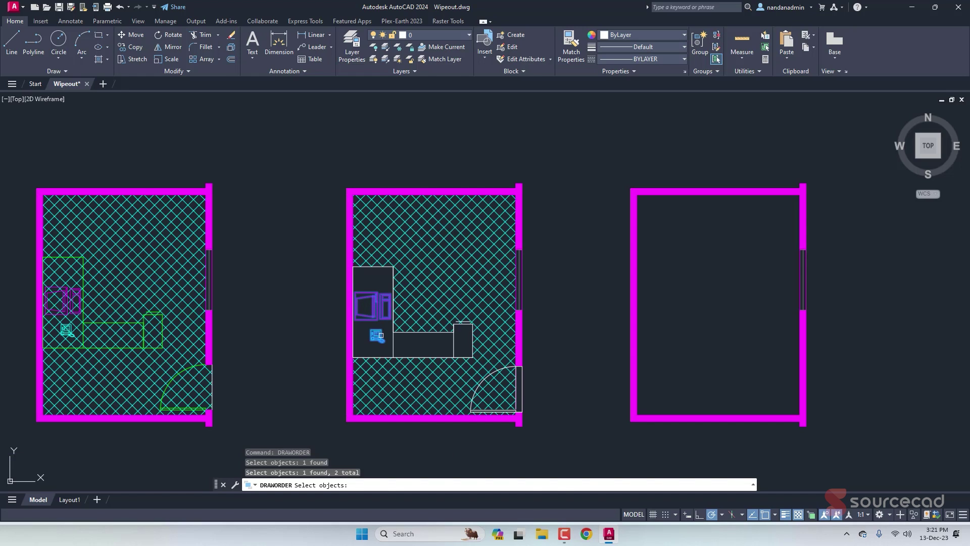
key("Return")
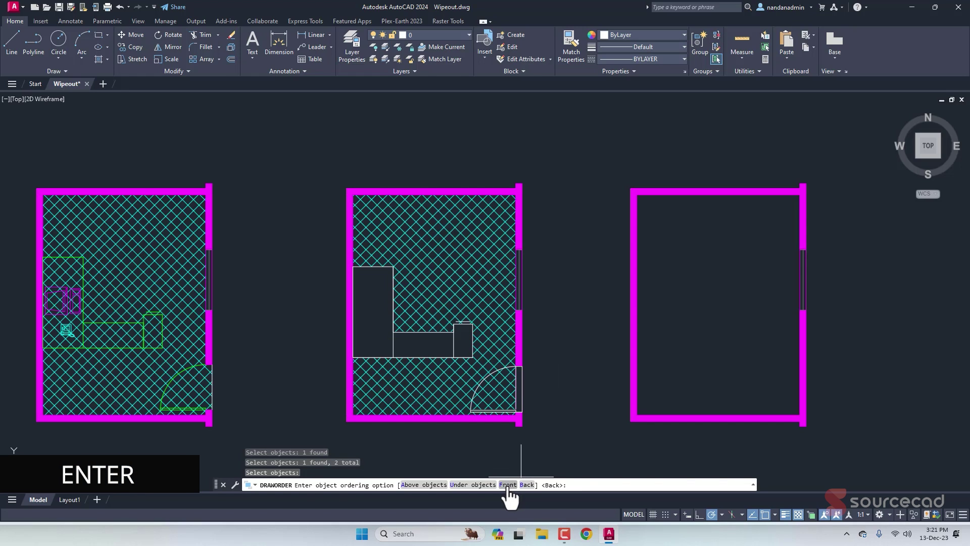
type("F")
key("Return")
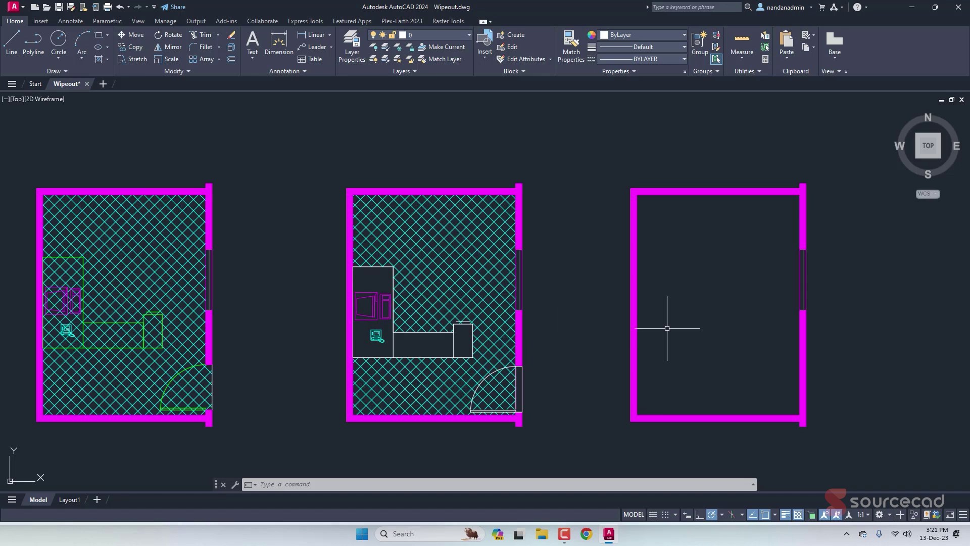
Step: Hatch the third room's floor with the same cyan crosshatch pattern as the other rooms
middle_click_drag(714, 325, 564, 318)
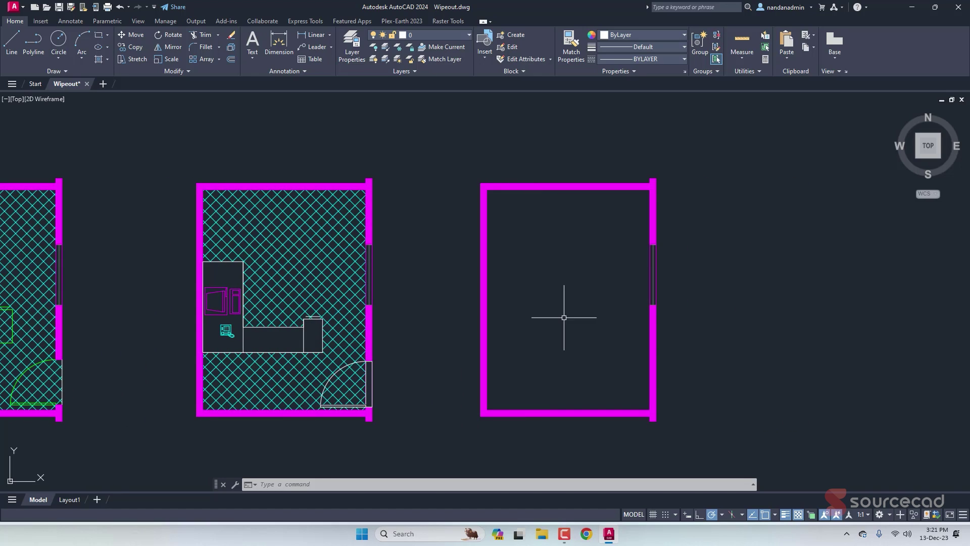
left_click(98, 60)
left_click(531, 283)
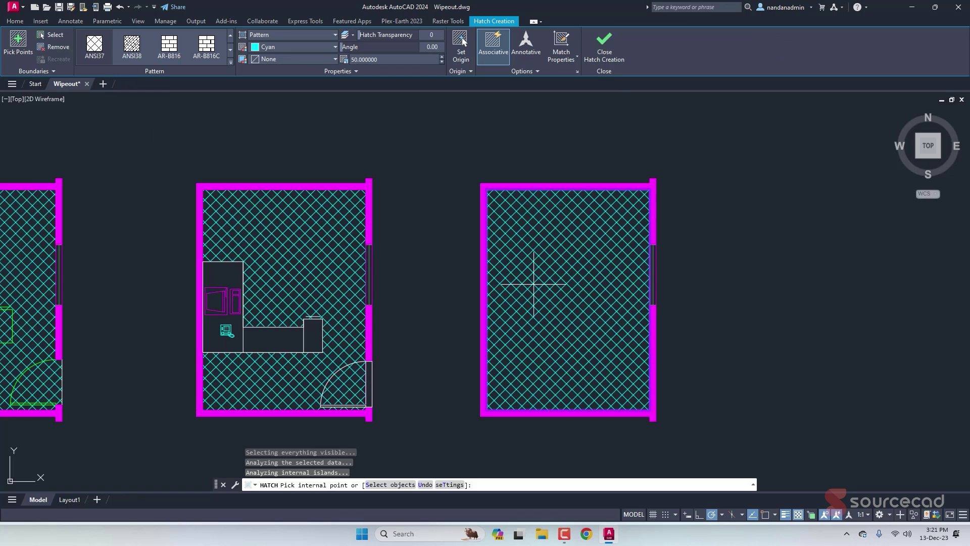
left_click(604, 53)
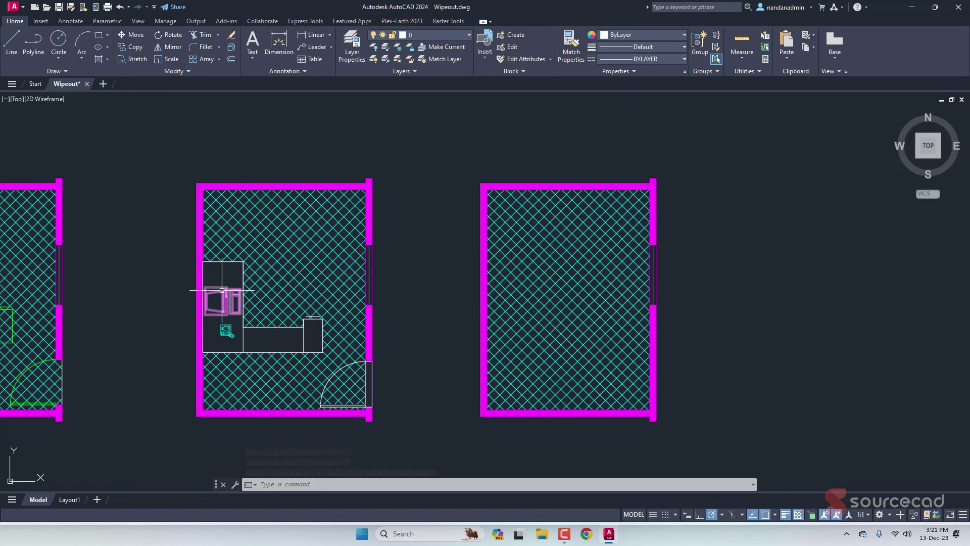
Step: Copy the desk, computer, telephone and door from the middle room into the third room, using the door's upper-right corner as base point
left_click(227, 314)
left_click(273, 352)
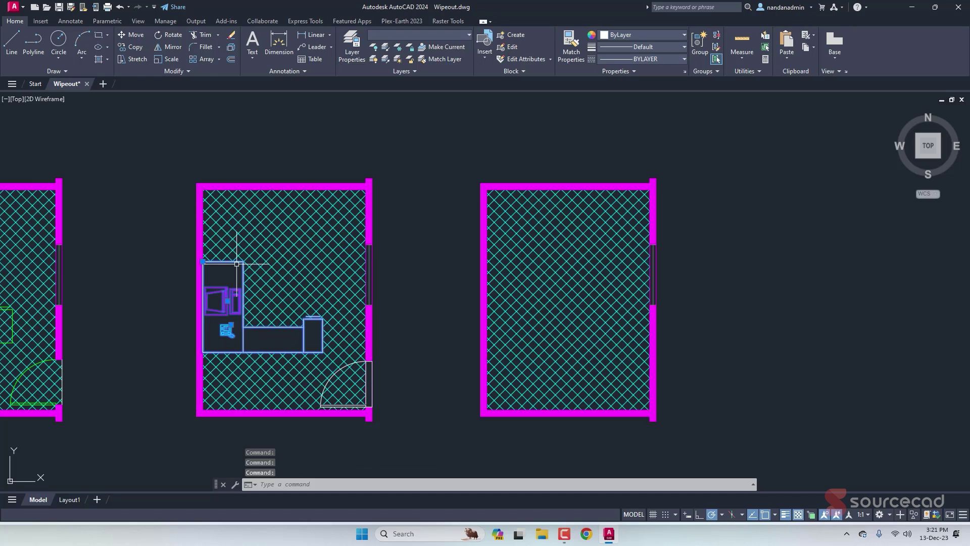
left_click(344, 363)
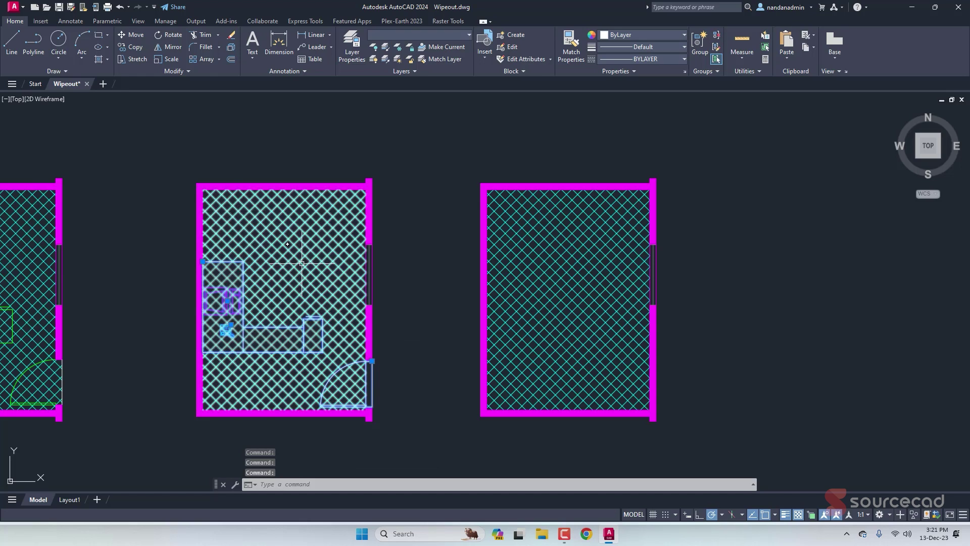
left_click(134, 47)
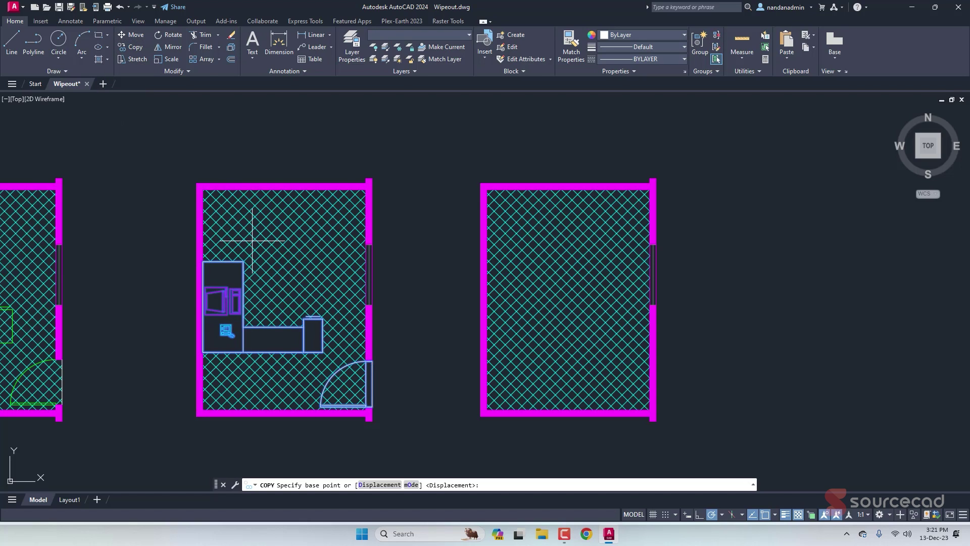
left_click(372, 361)
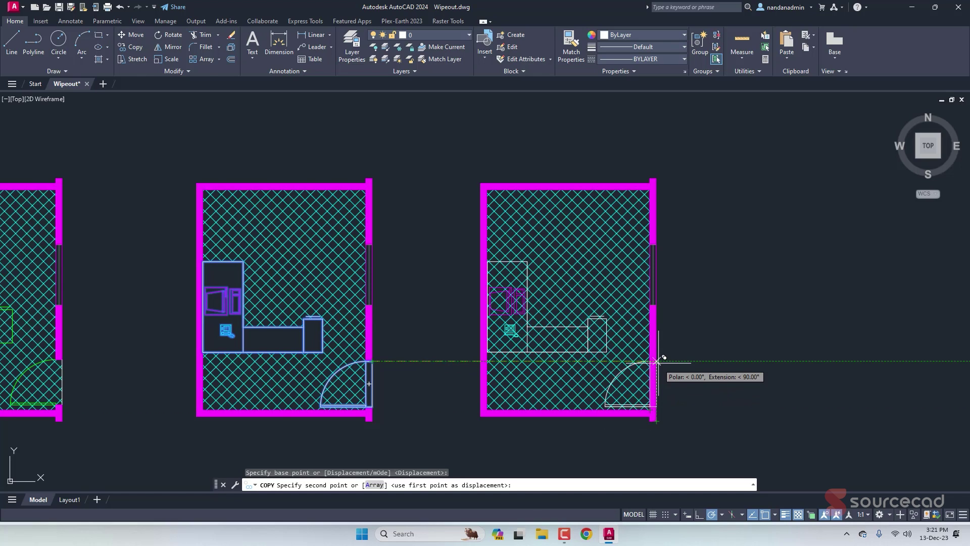
left_click(656, 361)
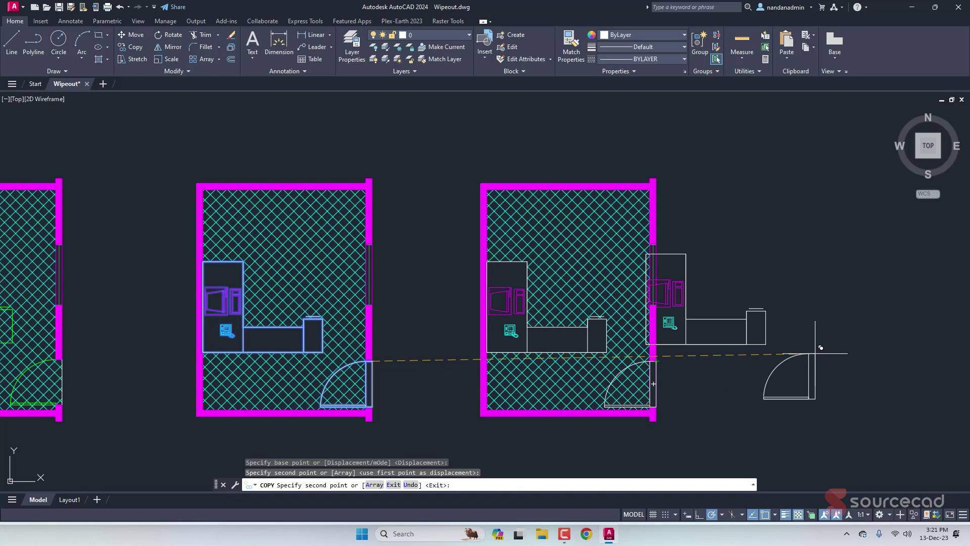
key("Escape")
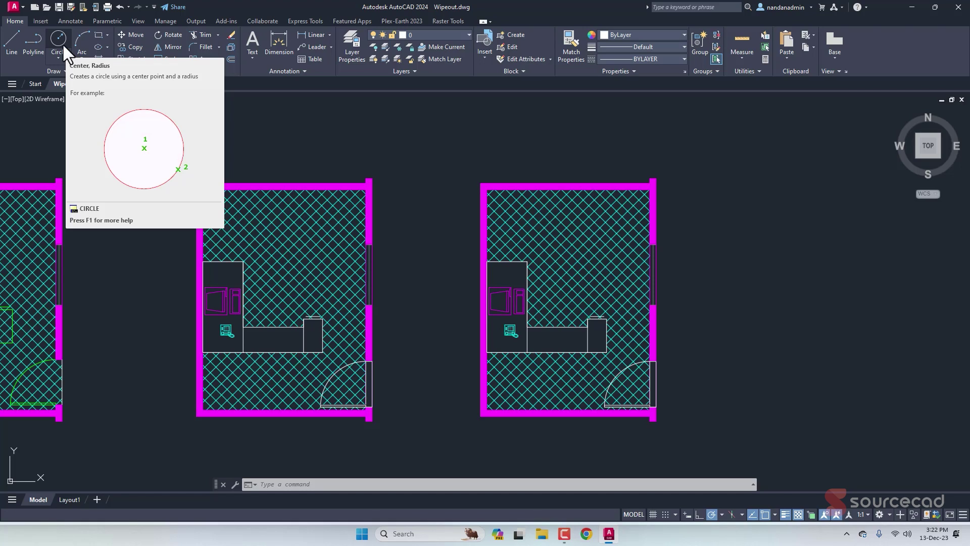
Step: Draw a small 600-sided polygon, inscribed in a circle, on the upper-right part of the third room's floor
left_click(107, 35)
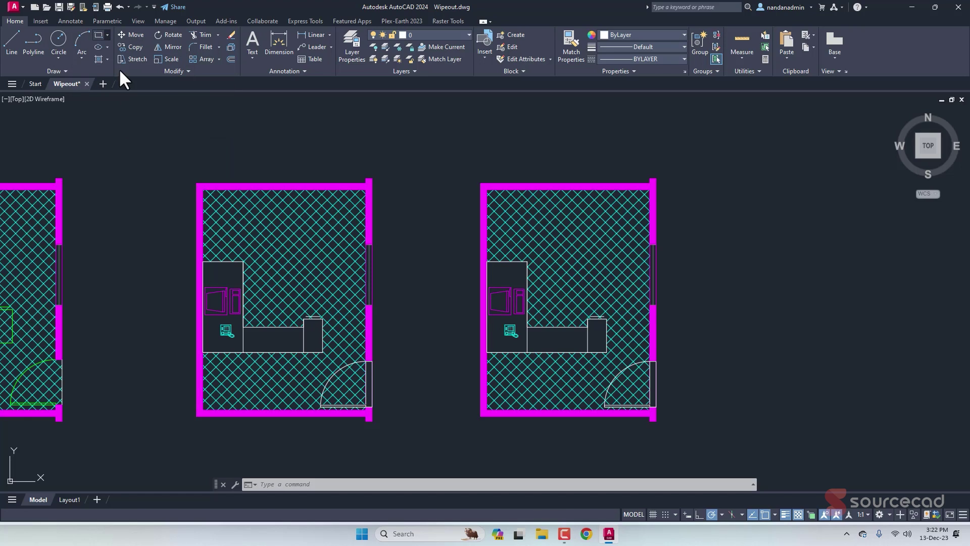
left_click(121, 71)
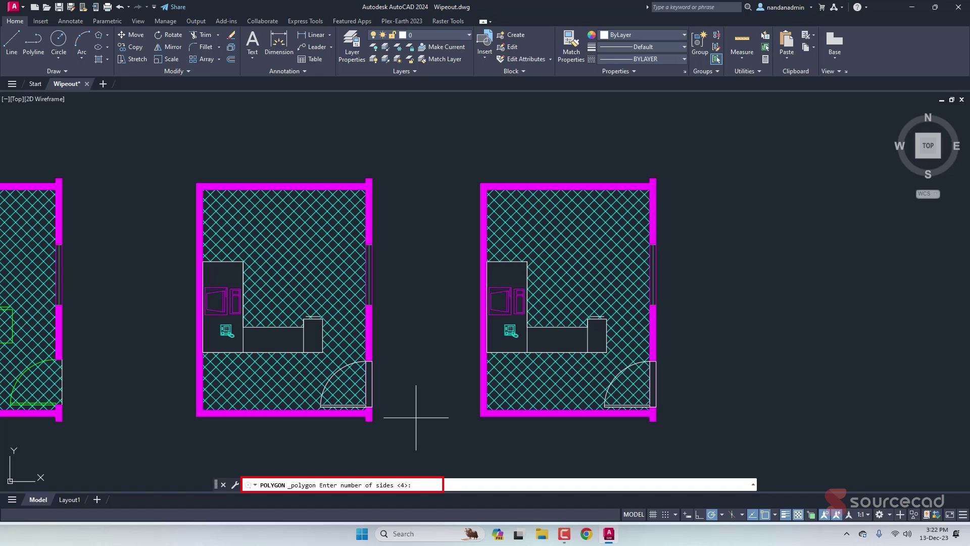
type("600")
key("Return")
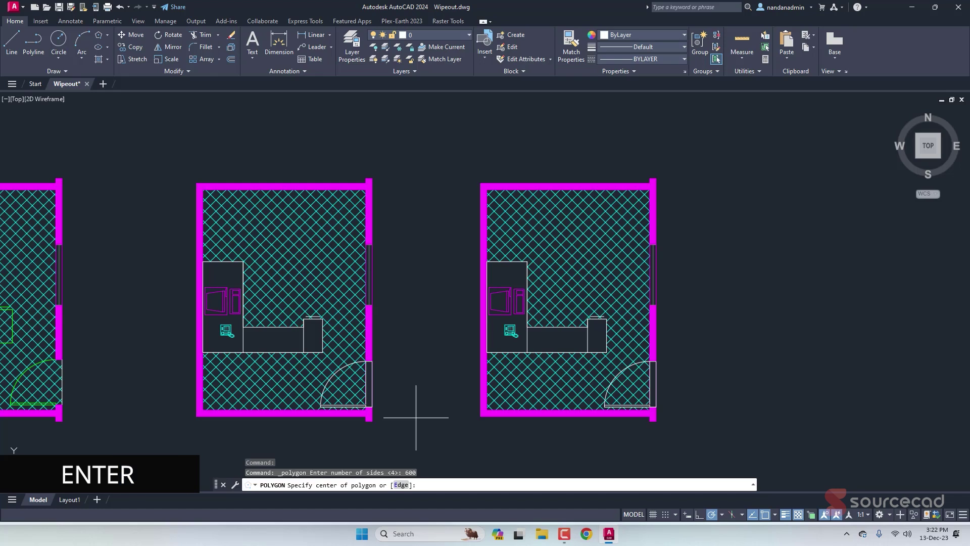
left_click(601, 228)
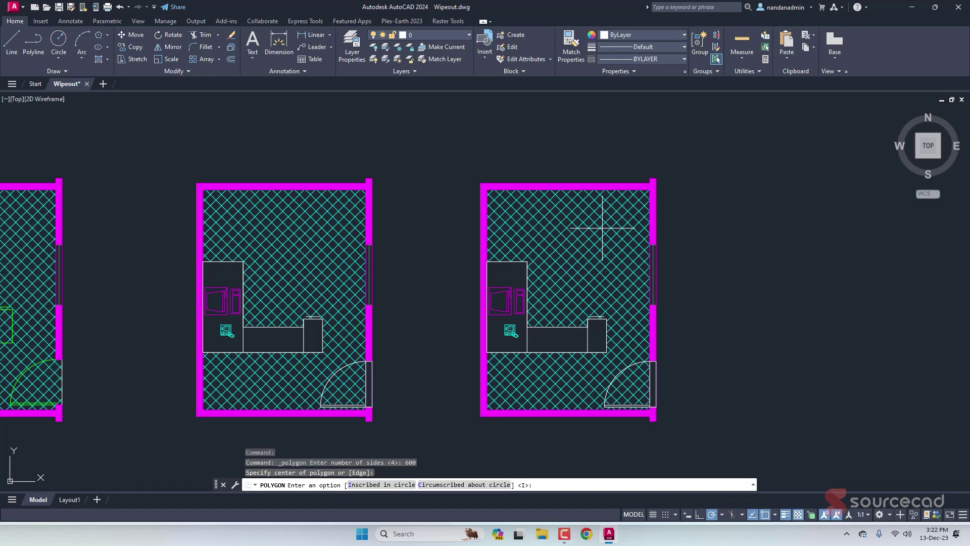
left_click(386, 484)
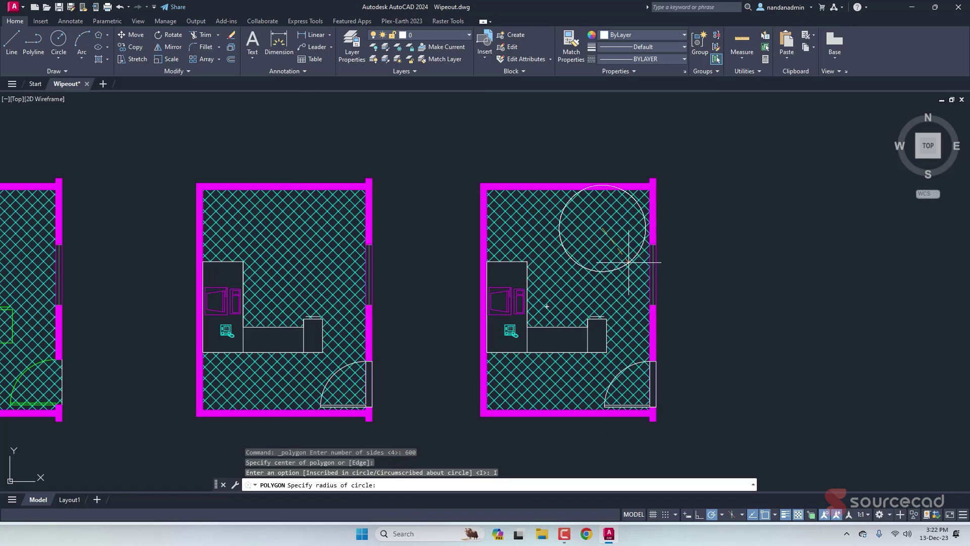
left_click(621, 238)
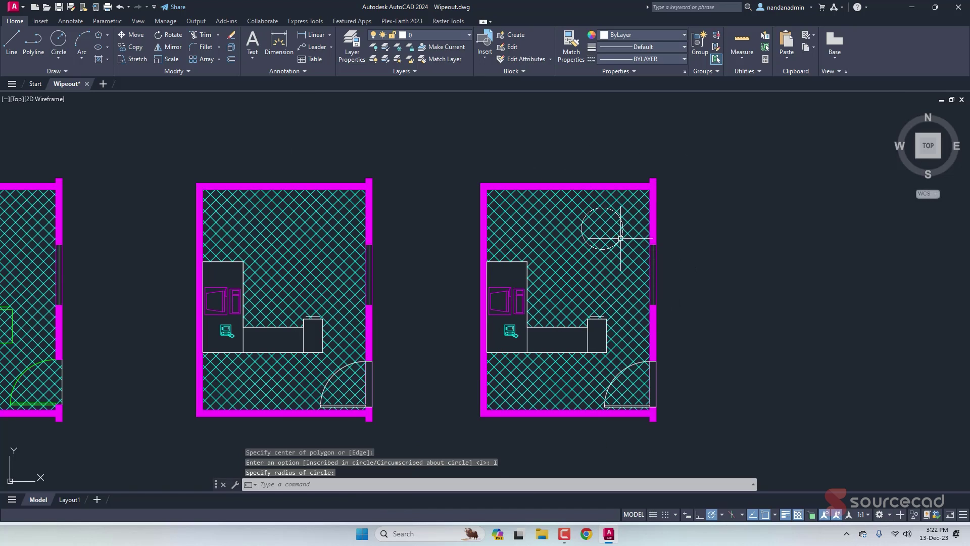
Step: Examine the closely spaced vertices and short straight segments along the round polygon's outline
scroll(595, 241, "up", 4)
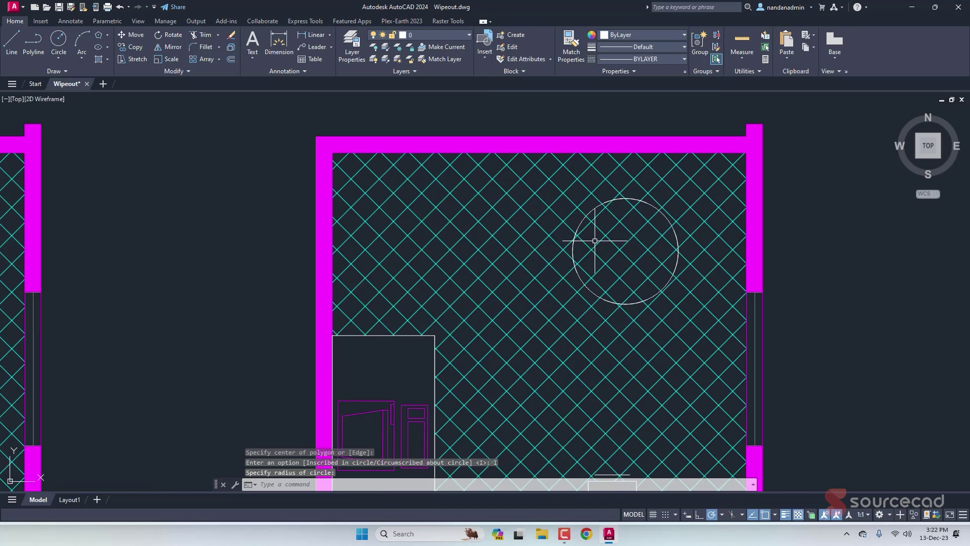
left_click(596, 205)
scroll(591, 209, "up", 15)
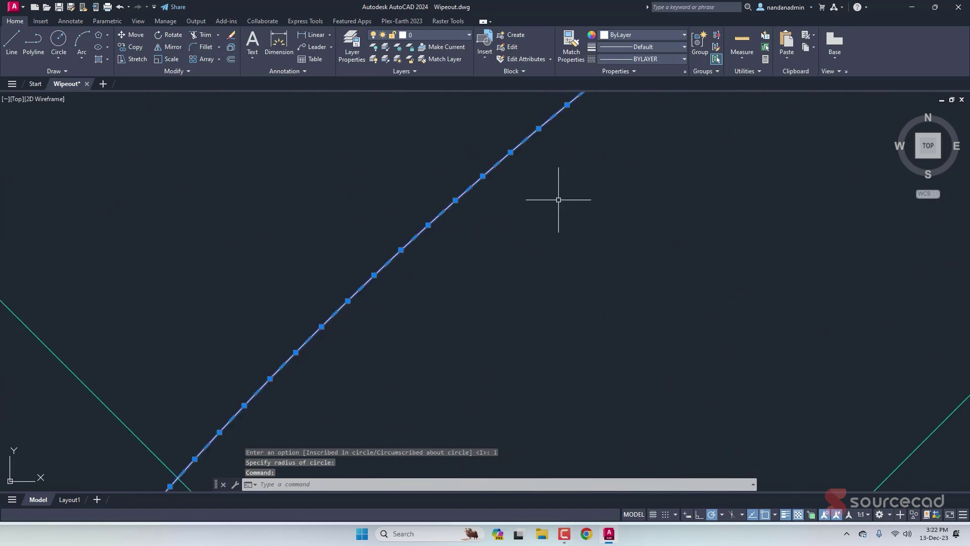
scroll(558, 199, "up", 3)
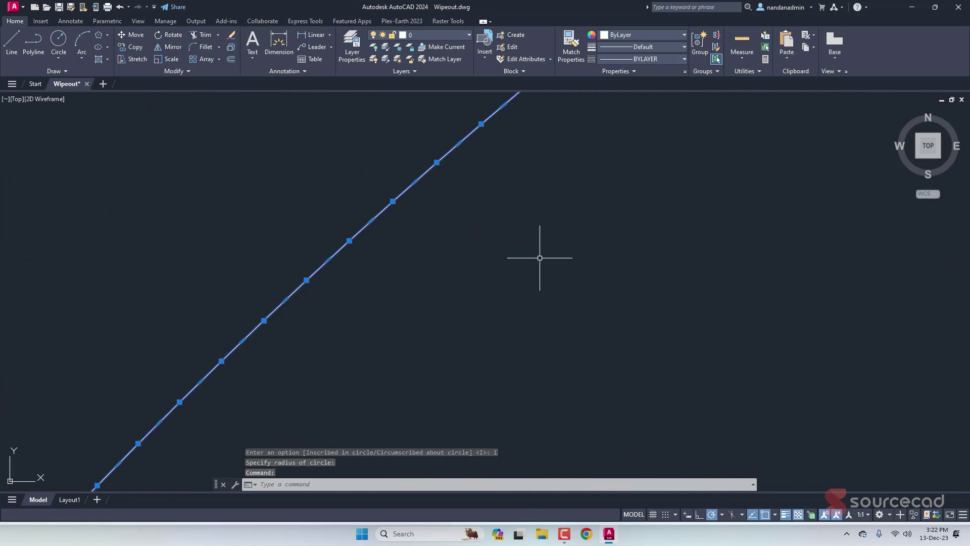
scroll(540, 257, "down", 15)
scroll(673, 323, "down", 3)
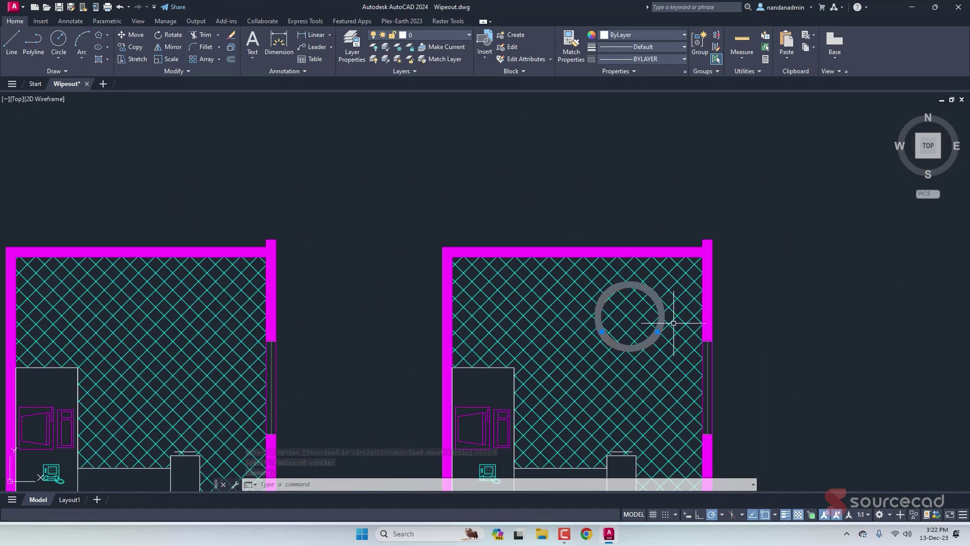
middle_click_drag(673, 322, 631, 225)
key("Escape")
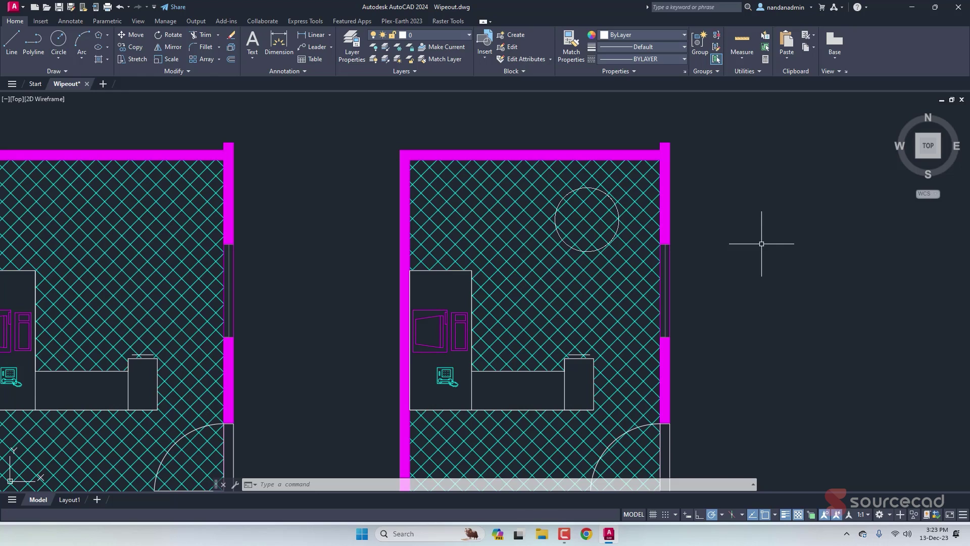
Step: Create a wipeout from the closed round polygon on the third room's floor, erasing the source polyline
type("wipeout")
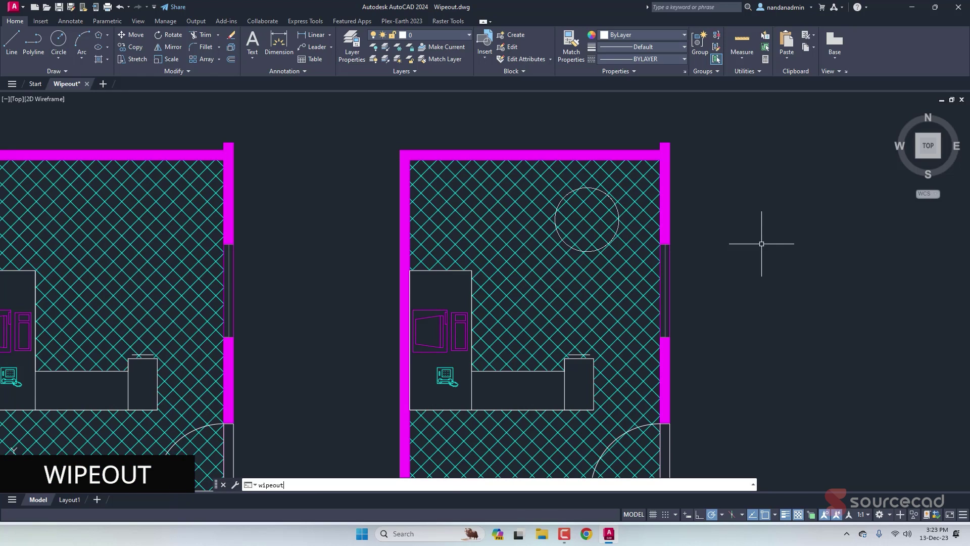
key("Return")
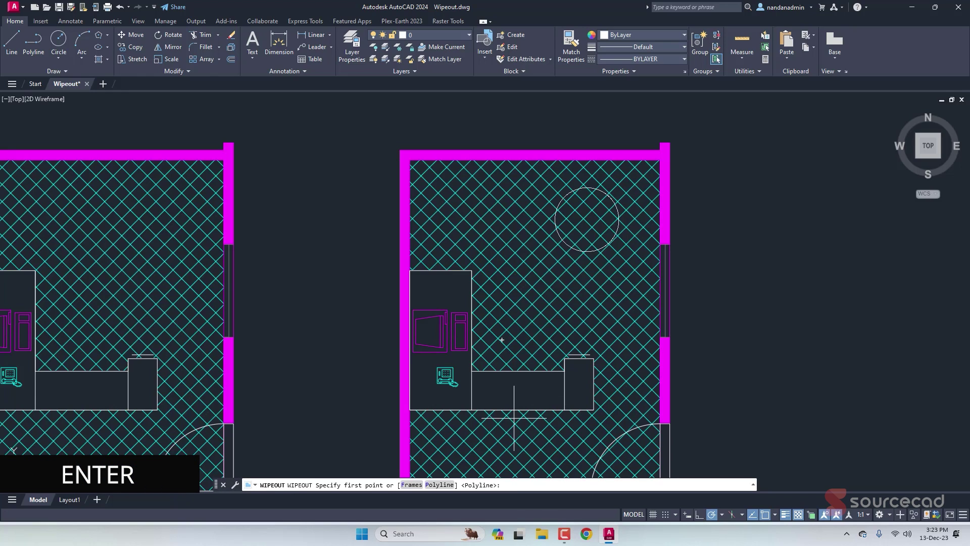
left_click(444, 485)
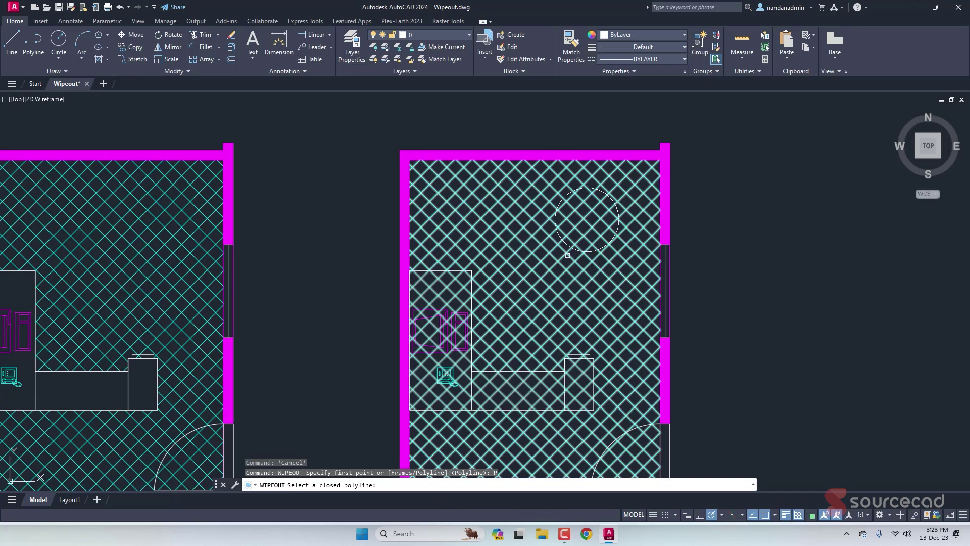
left_click(566, 244)
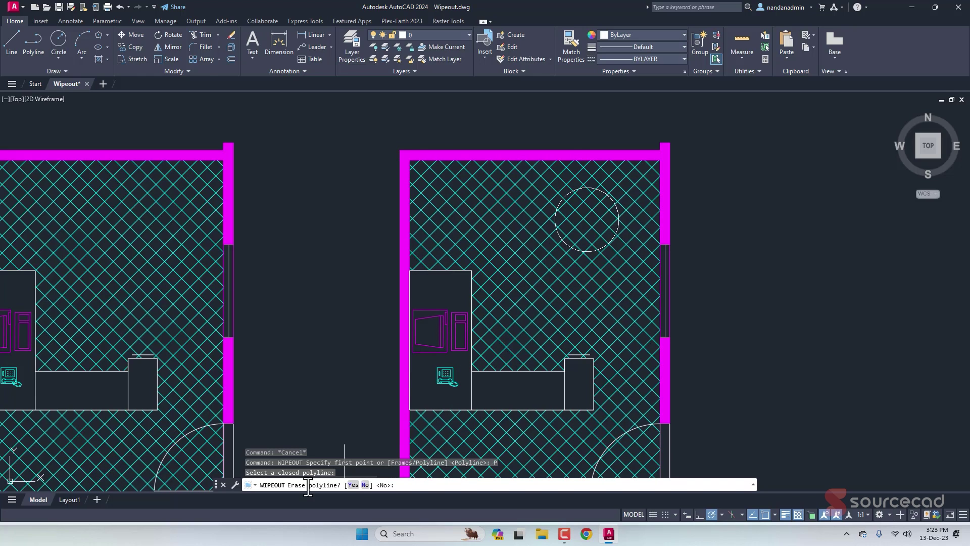
left_click(353, 485)
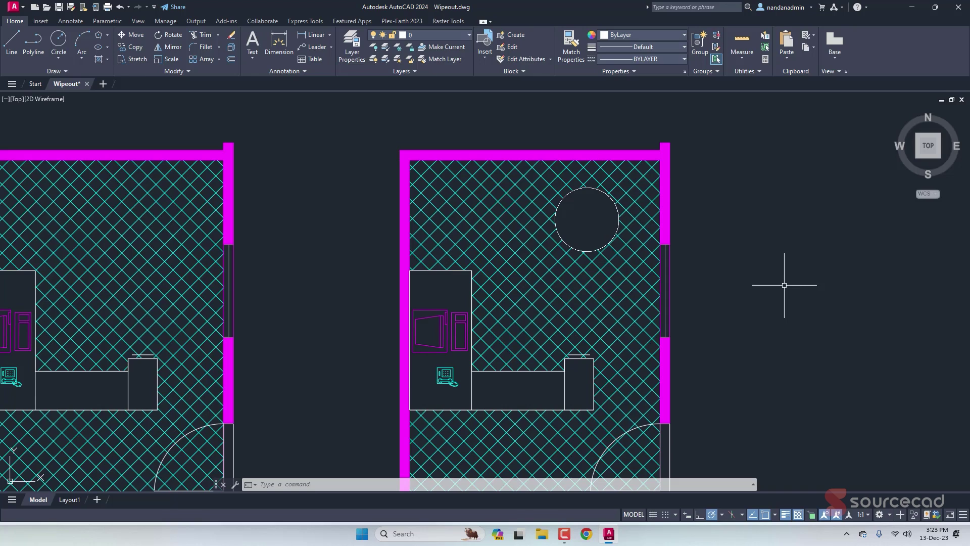
Step: Try transparency values of 80 and 50 on the circular wipeout before setting its transparency to 30
left_click(593, 188)
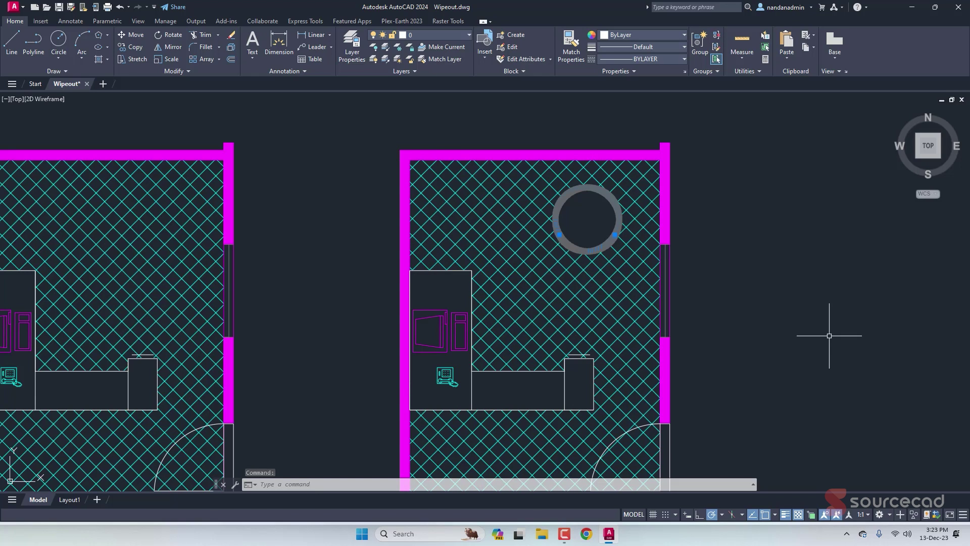
right_click(735, 257)
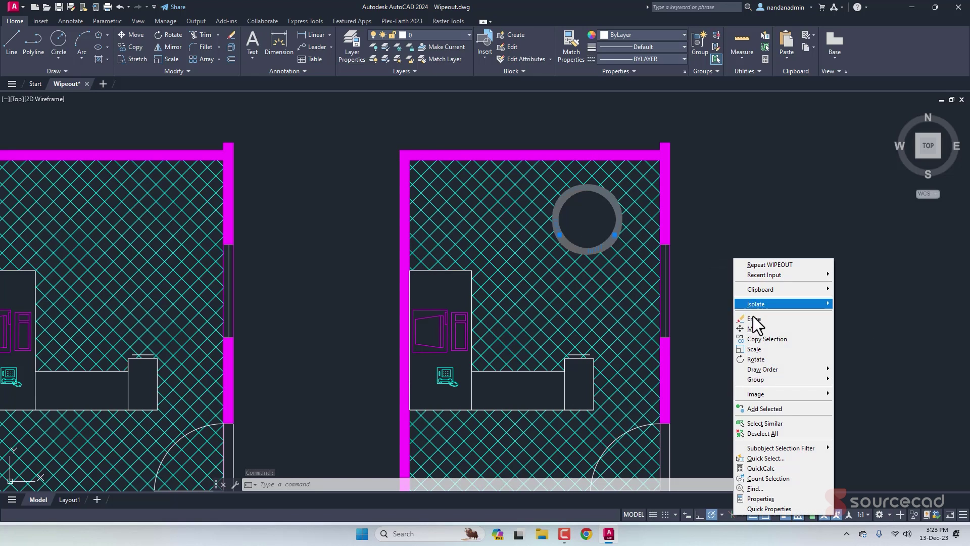
left_click(793, 496)
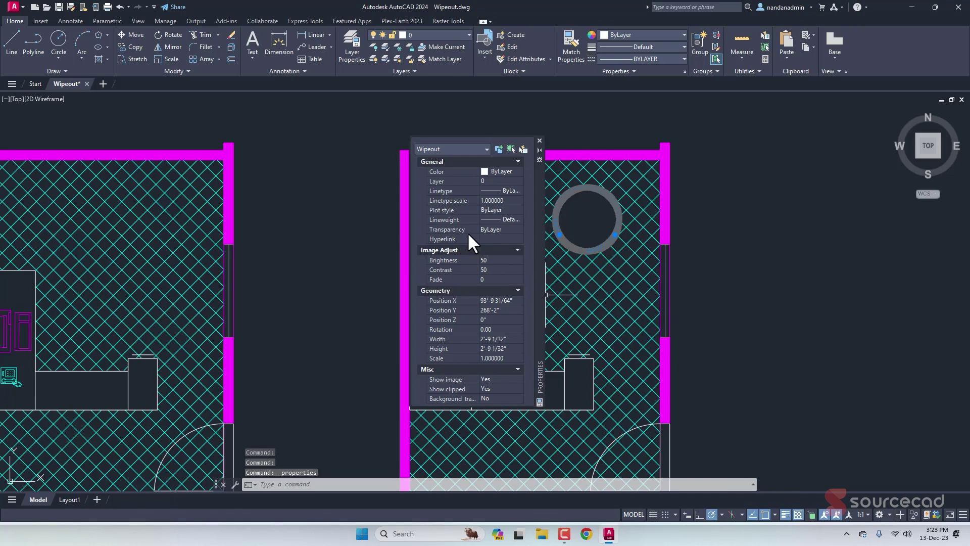
left_click(518, 229)
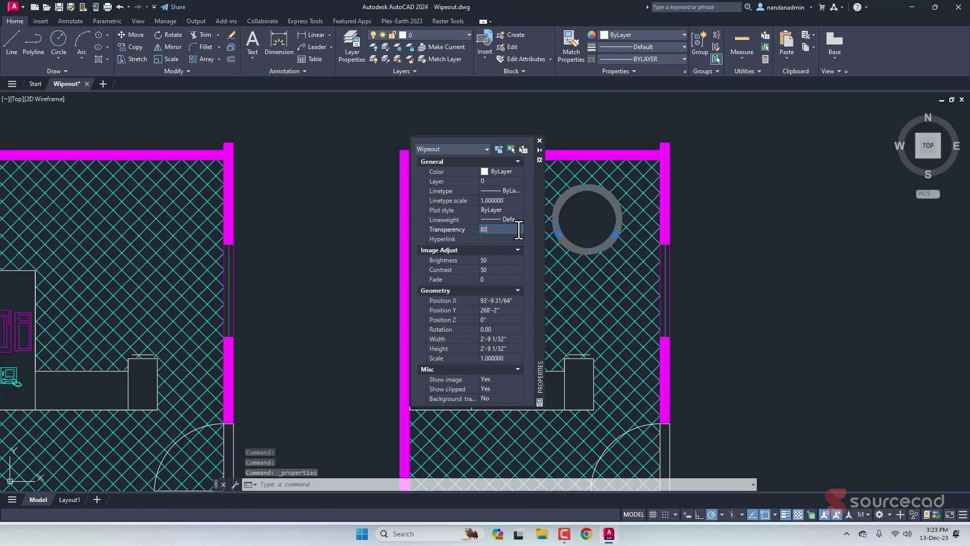
key("Return")
left_click(497, 229)
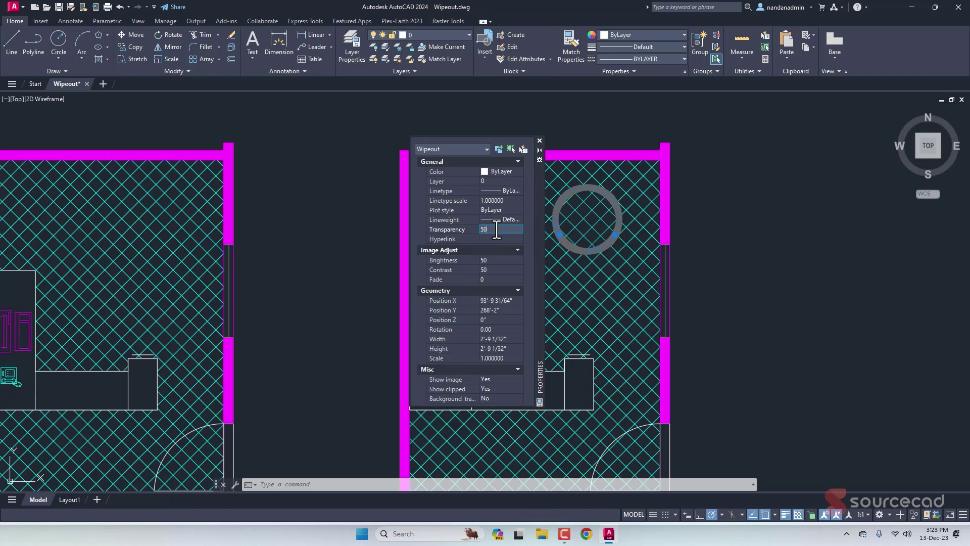
key("Return")
left_click(497, 230)
key("Return")
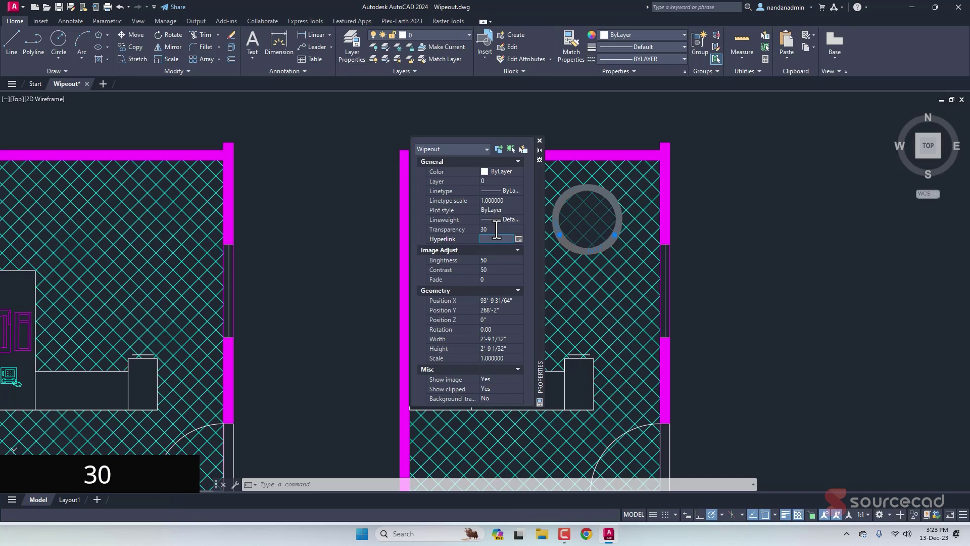
left_click(539, 140)
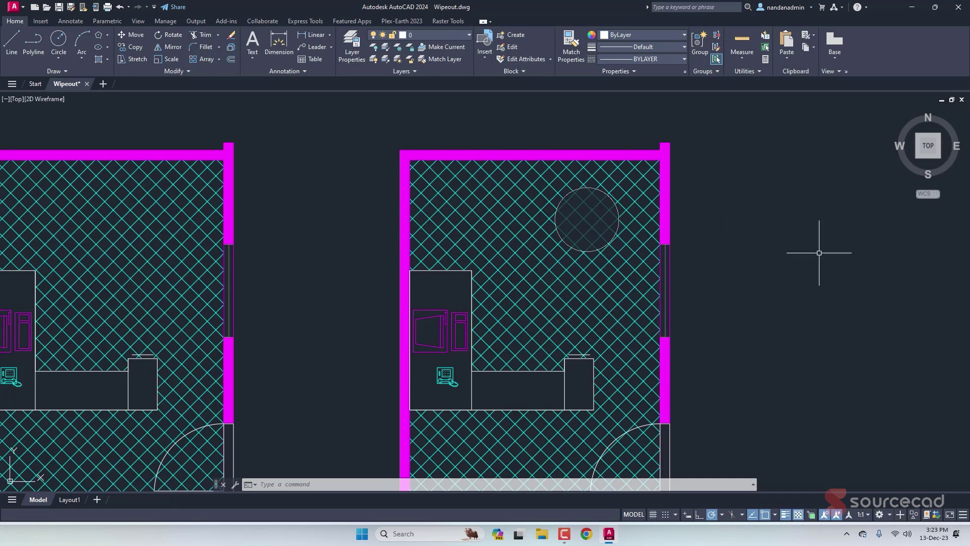
scroll(821, 256, "down", 2)
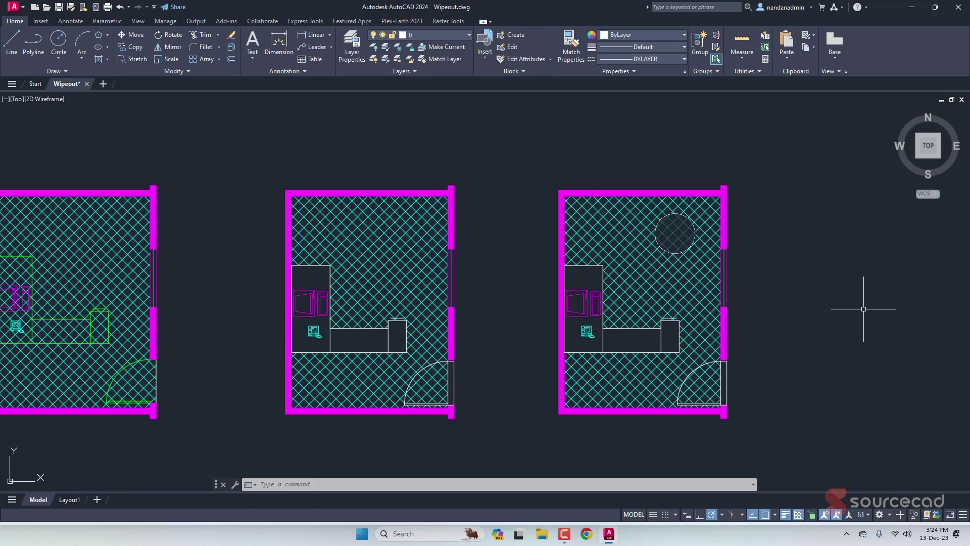
middle_click_drag(503, 376, 597, 345)
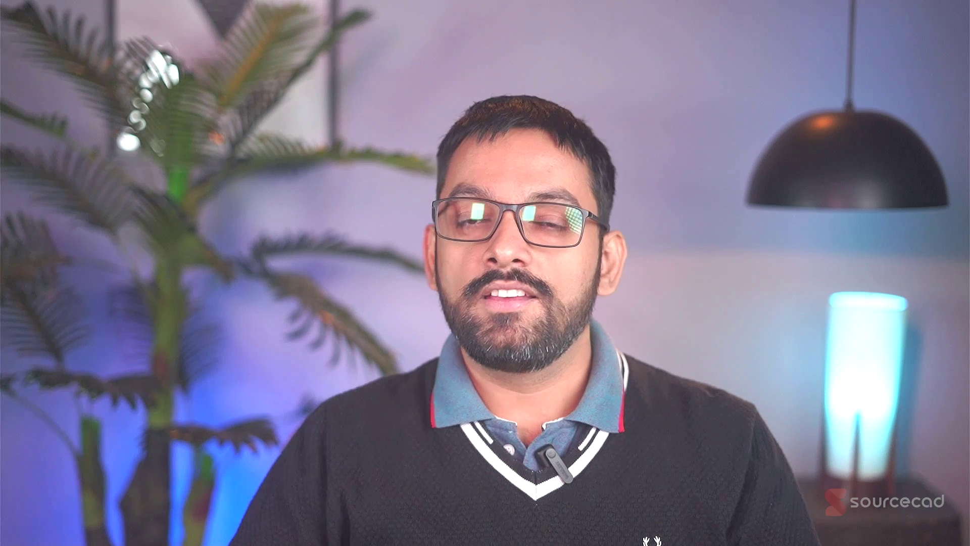